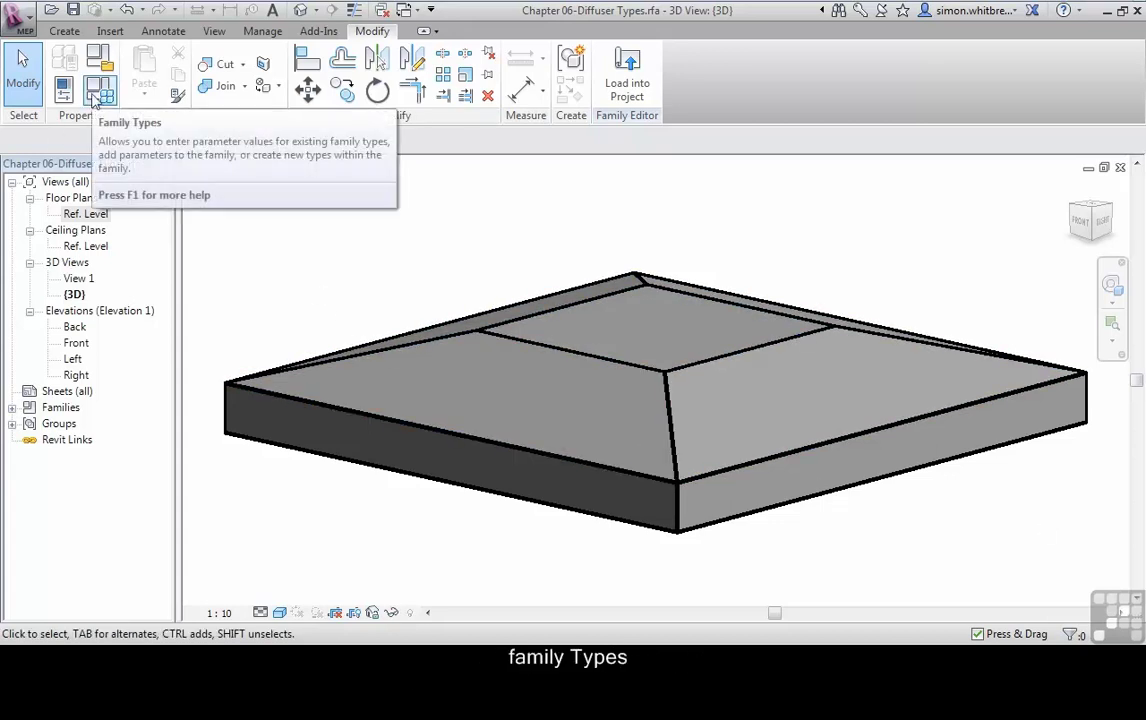
Create a new family type for the diffuser named "600x600 with 250x250neck".
{"action": "left_click", "coordinate": [93, 97]}
{"action": "left_click_drag", "start_coordinate": [532, 50], "coordinate": [340, 132]}
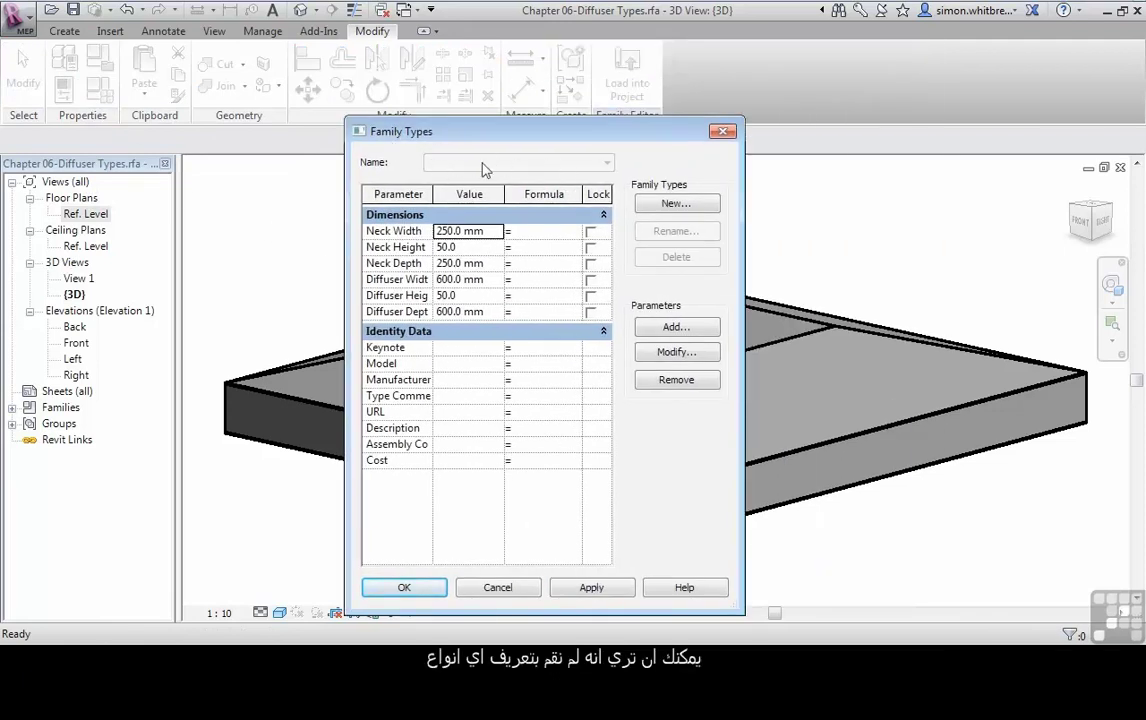
{"action": "left_click", "coordinate": [676, 204]}
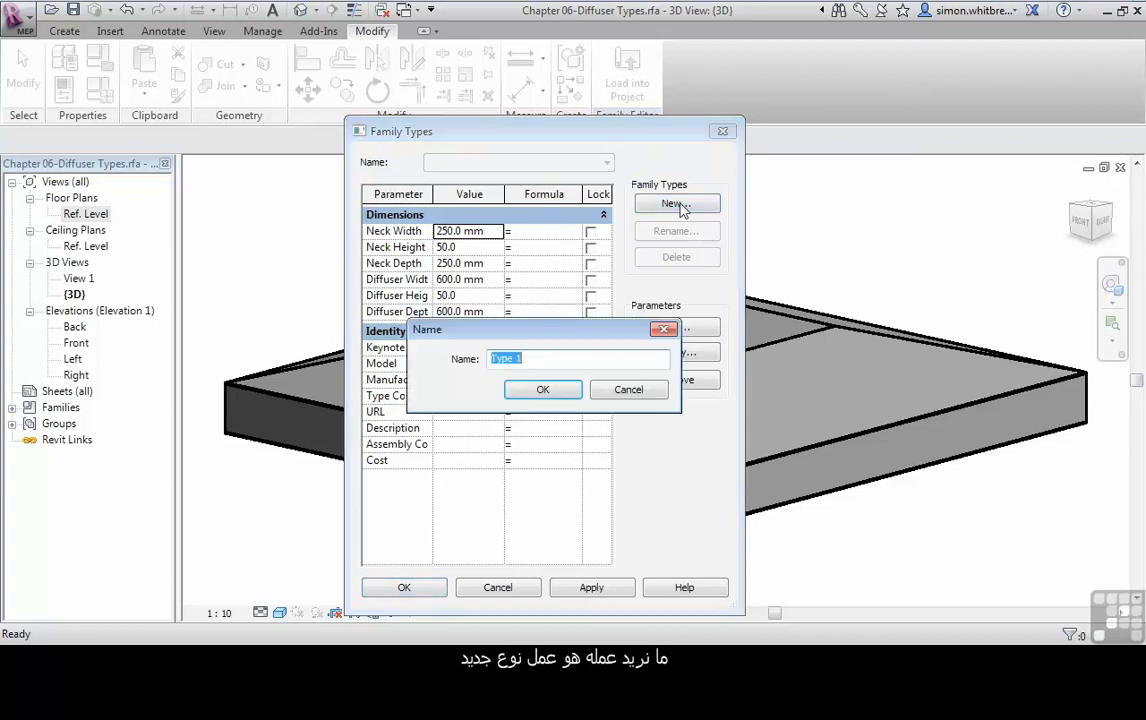
{"action": "type", "text": "600x60"}
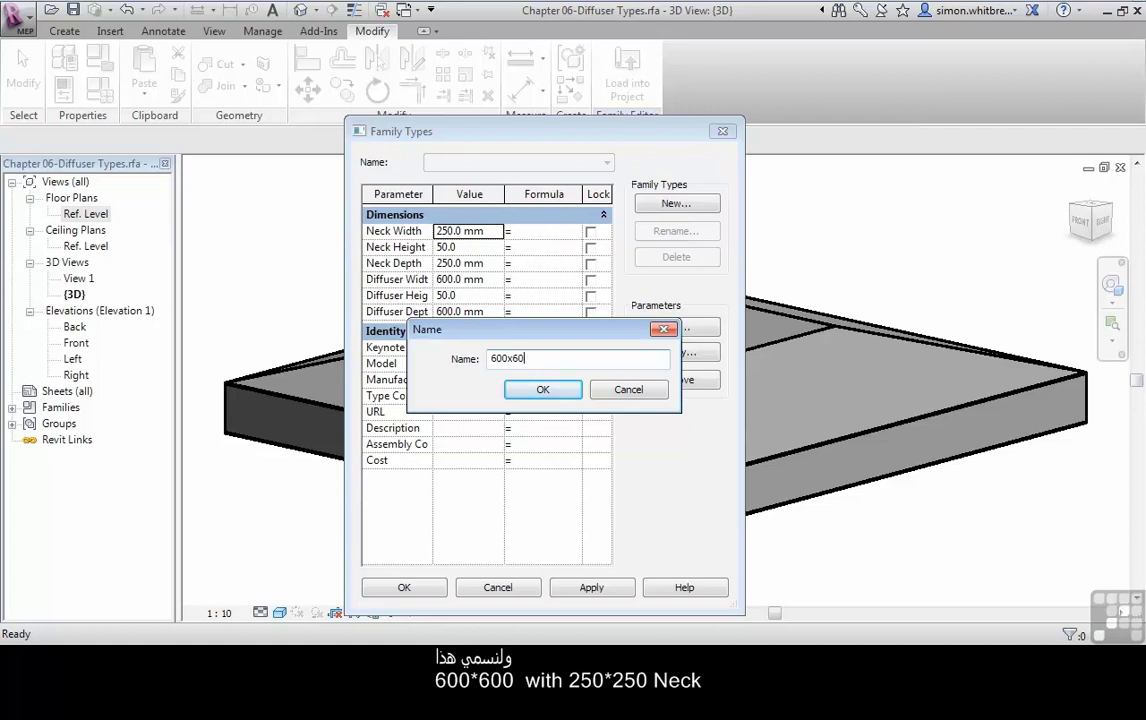
{"action": "type", "text": "0 with 250x250neck"}
{"action": "left_click", "coordinate": [538, 389]}
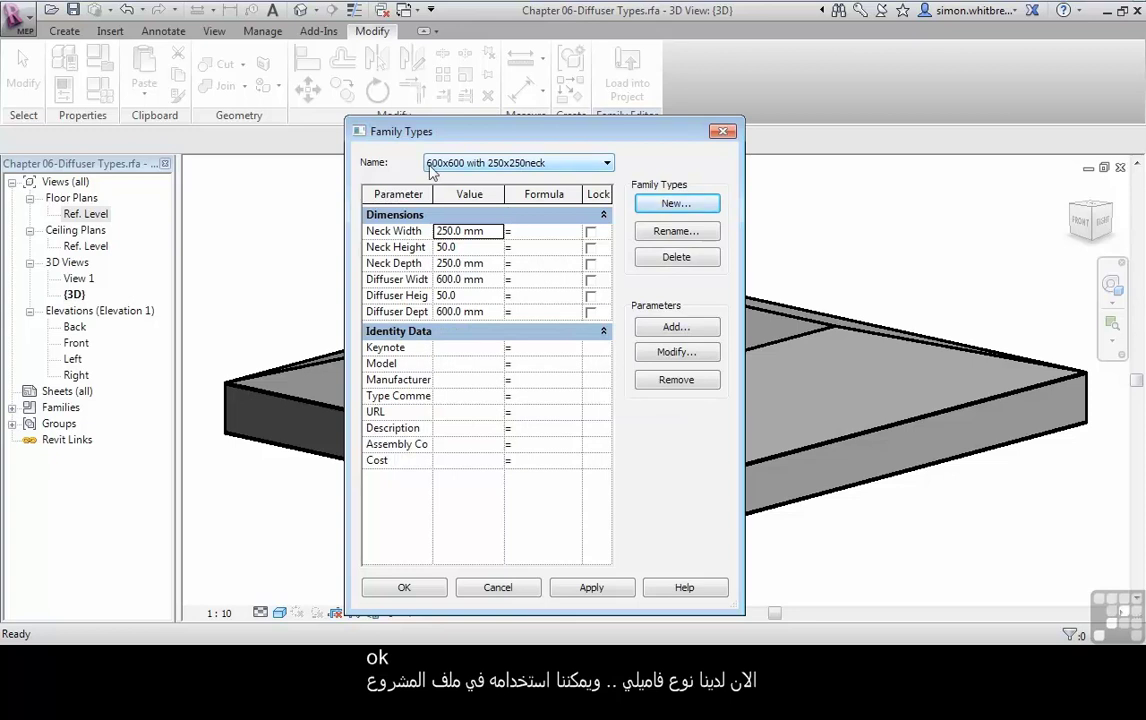
Create a second family type named "300x300 with 100x100neck".
{"action": "left_click", "coordinate": [670, 204]}
{"action": "type", "text": "300x3"}
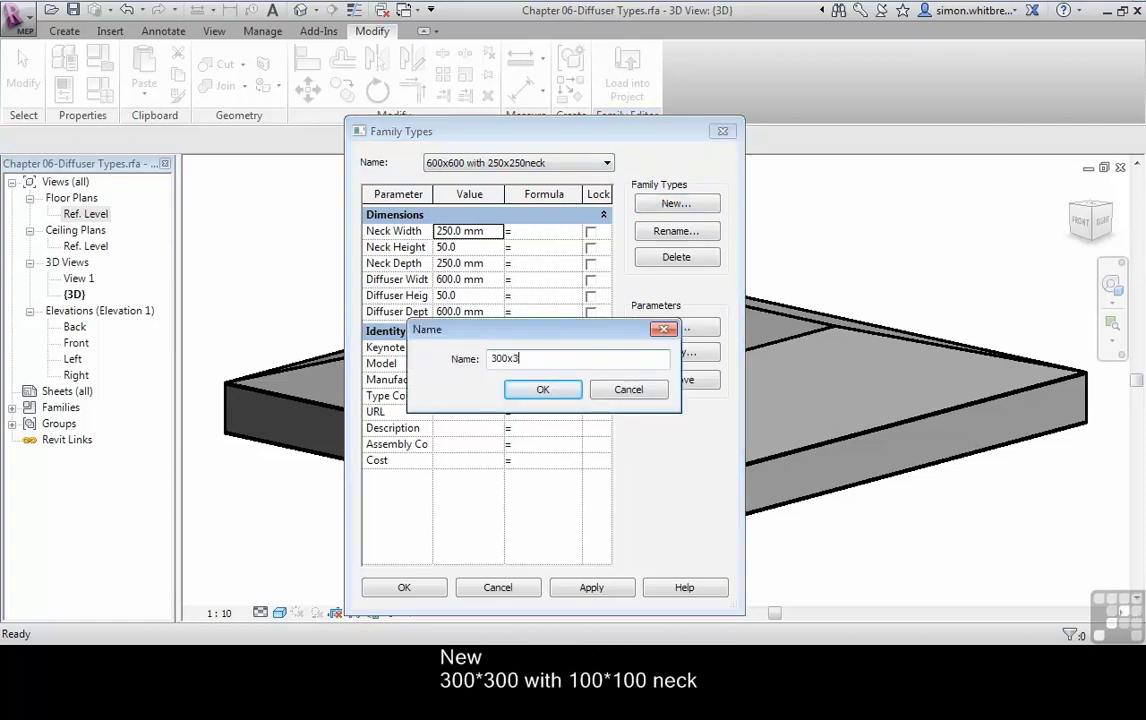
{"action": "type", "text": "00 with "}
{"action": "type", "text": "100x1"}
{"action": "type", "text": "00ne"}
{"action": "type", "text": "x100"}
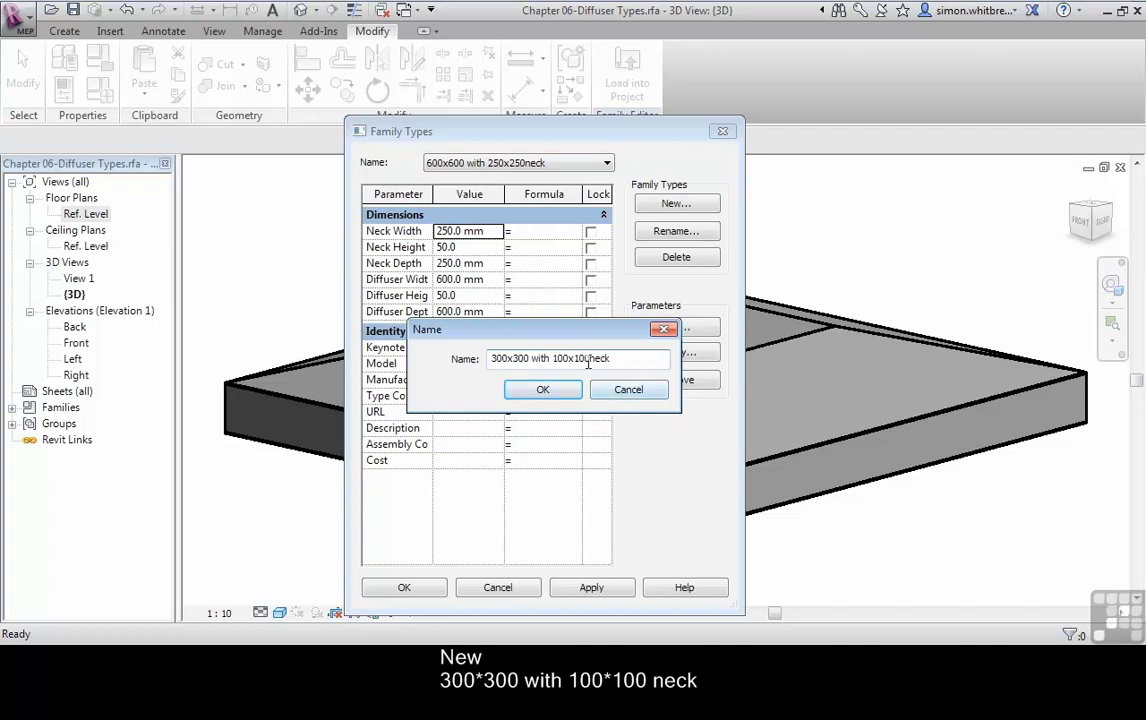
{"action": "left_click", "coordinate": [543, 392]}
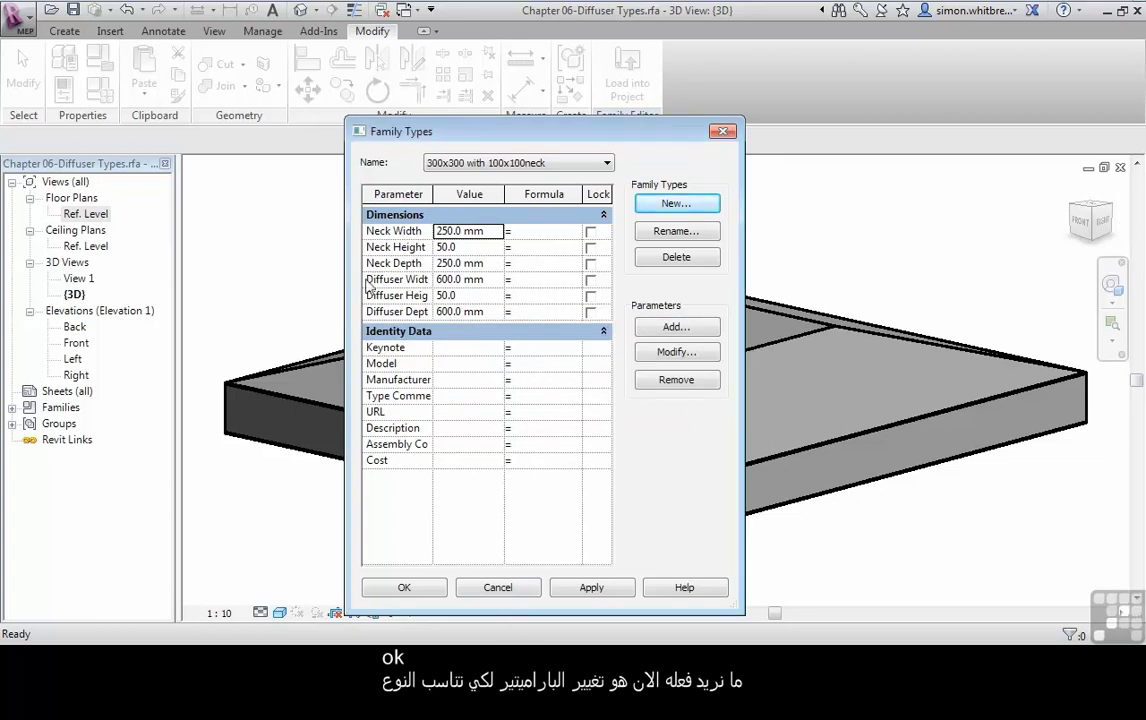
Set the 300x300 type's diffuser width and depth to 300 mm and neck width and depth to 100 mm, and apply the values.
{"action": "left_click", "coordinate": [465, 280]}
{"action": "type", "text": "300"}
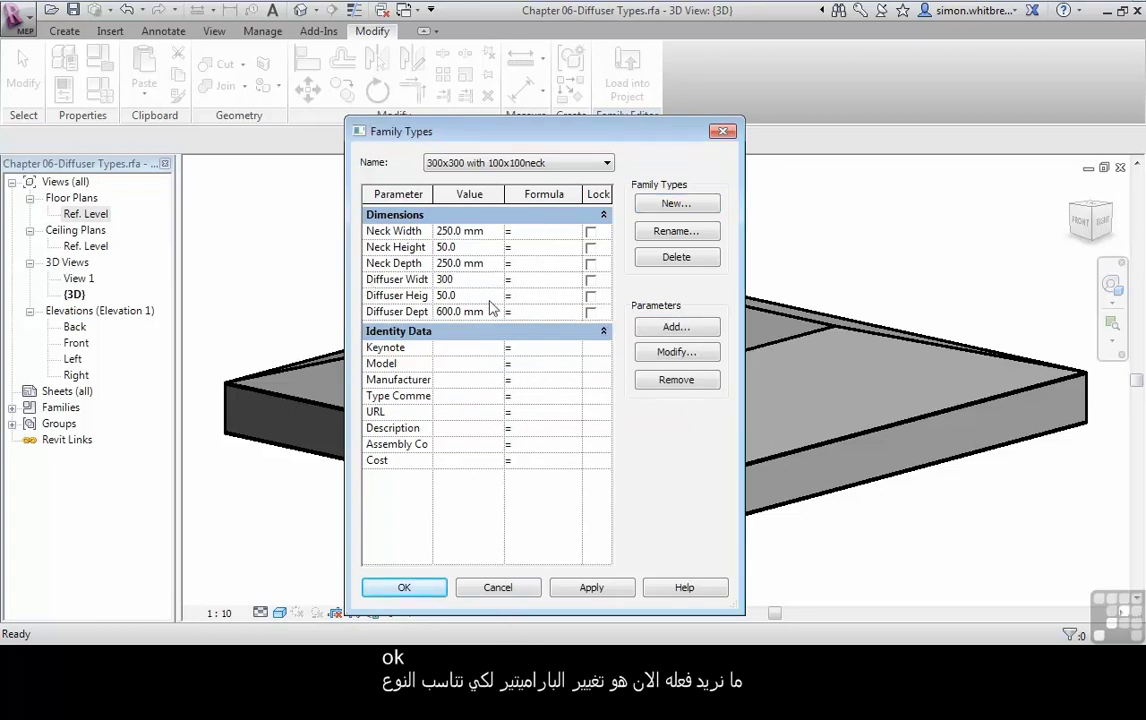
{"action": "left_click", "coordinate": [492, 312]}
{"action": "type", "text": "300"}
{"action": "left_click", "coordinate": [495, 231]}
{"action": "type", "text": "100"}
{"action": "left_click", "coordinate": [500, 262]}
{"action": "type", "text": "100"}
{"action": "left_click_drag", "start_coordinate": [460, 130], "coordinate": [118, 49]}
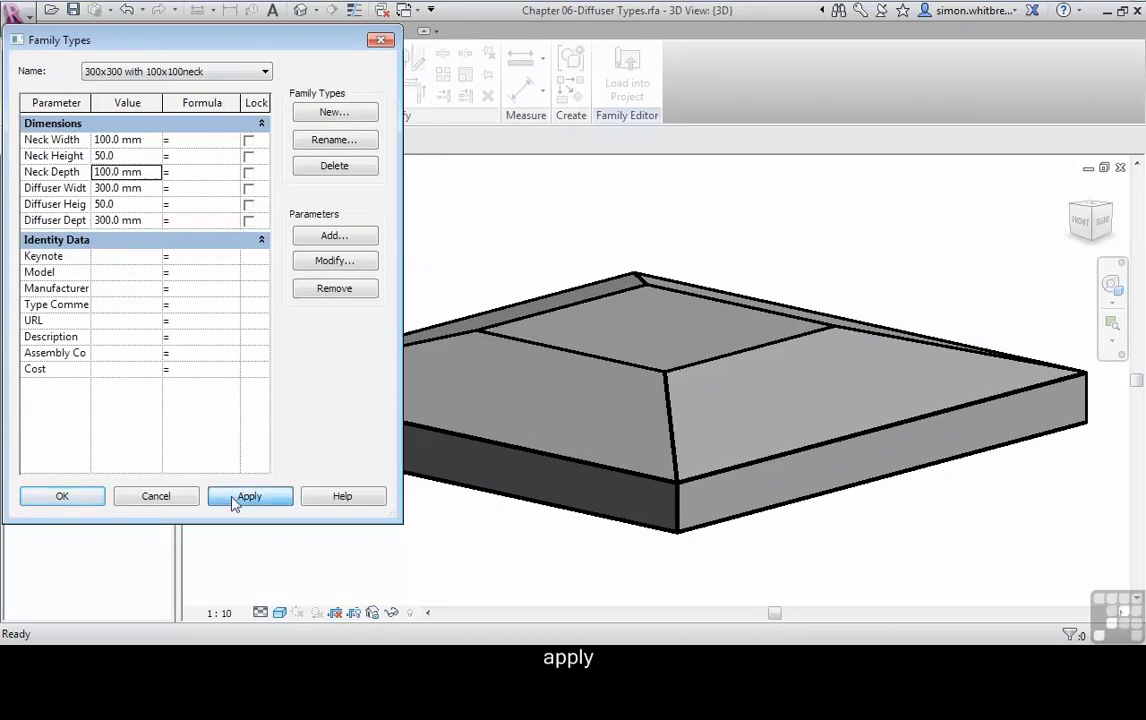
{"action": "left_click", "coordinate": [232, 499]}
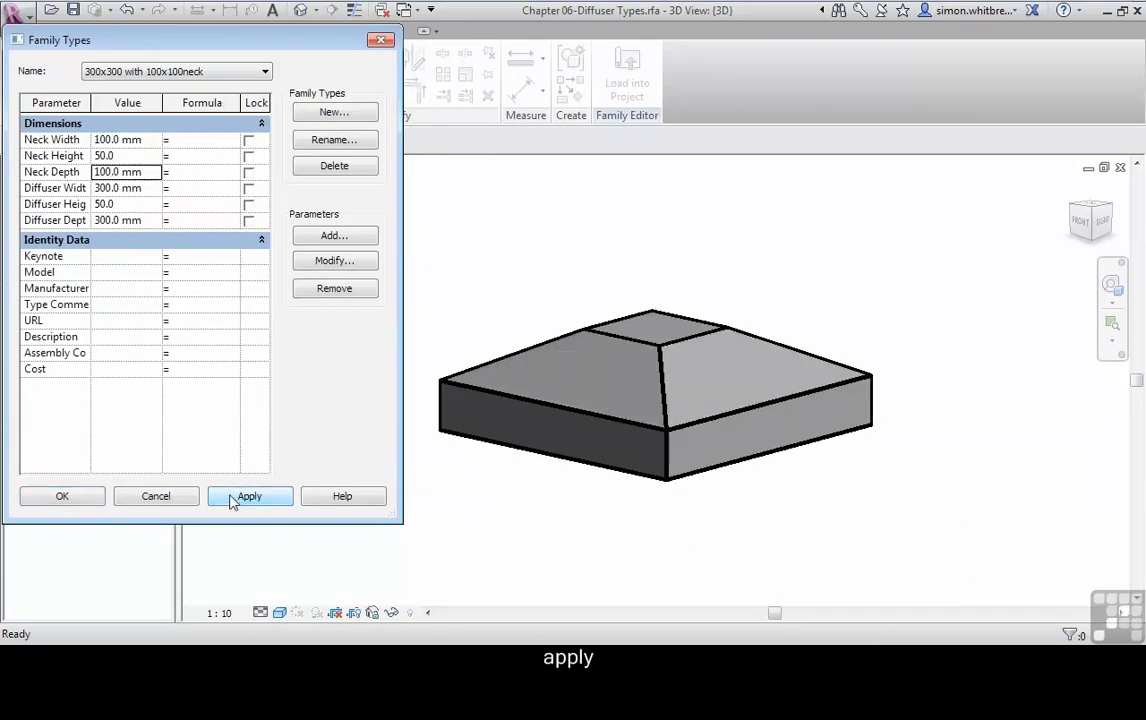
Switch the current family type back to "600x600 with 250x250neck" and apply it to the model.
{"action": "left_click", "coordinate": [213, 75]}
{"action": "left_click", "coordinate": [197, 100]}
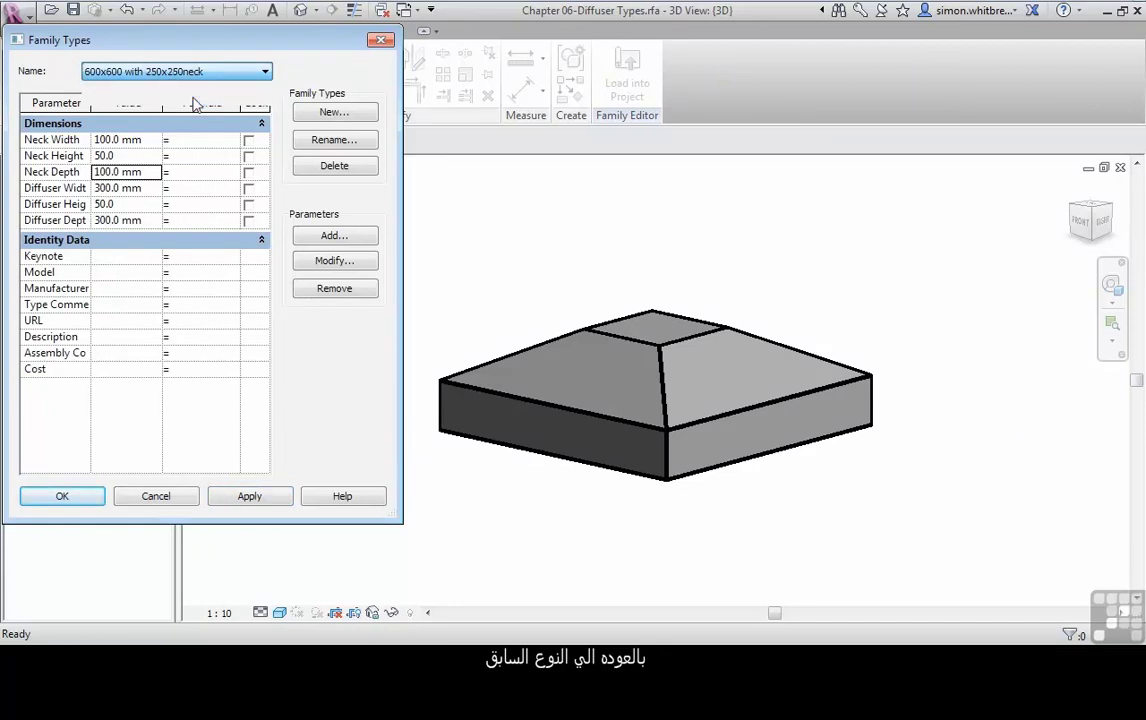
{"action": "left_click", "coordinate": [249, 498]}
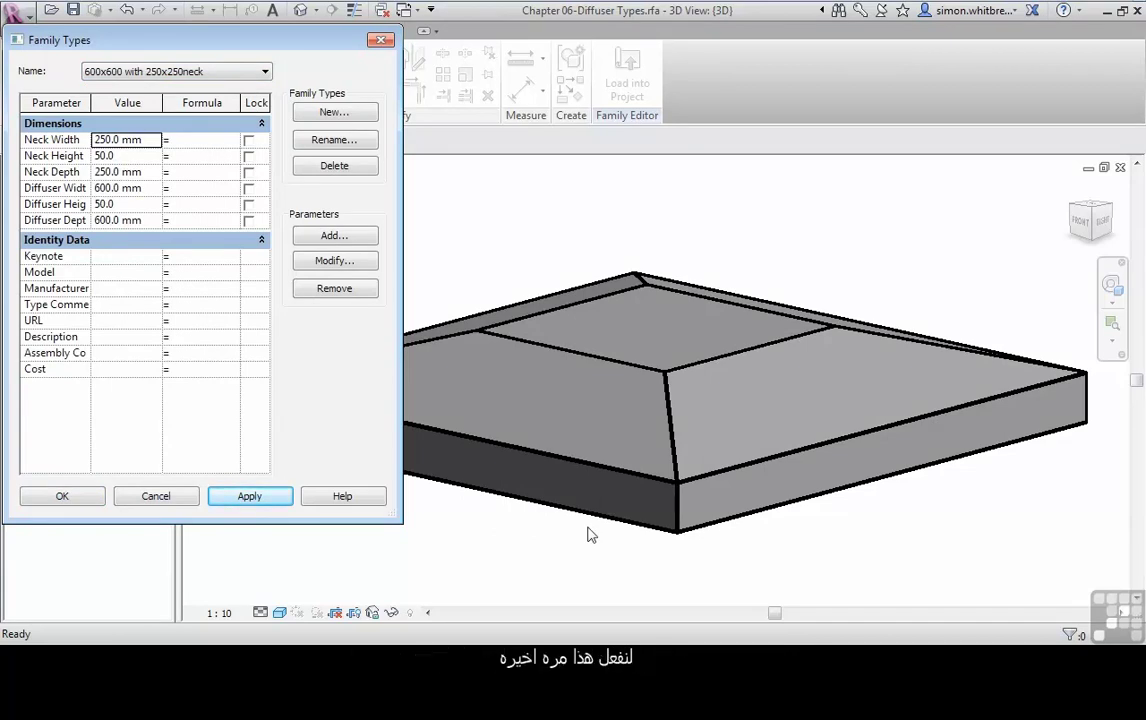
Create a third family type named "1200x300 with 250x250neck".
{"action": "left_click", "coordinate": [334, 112]}
{"action": "type", "text": "1200x300 with"}
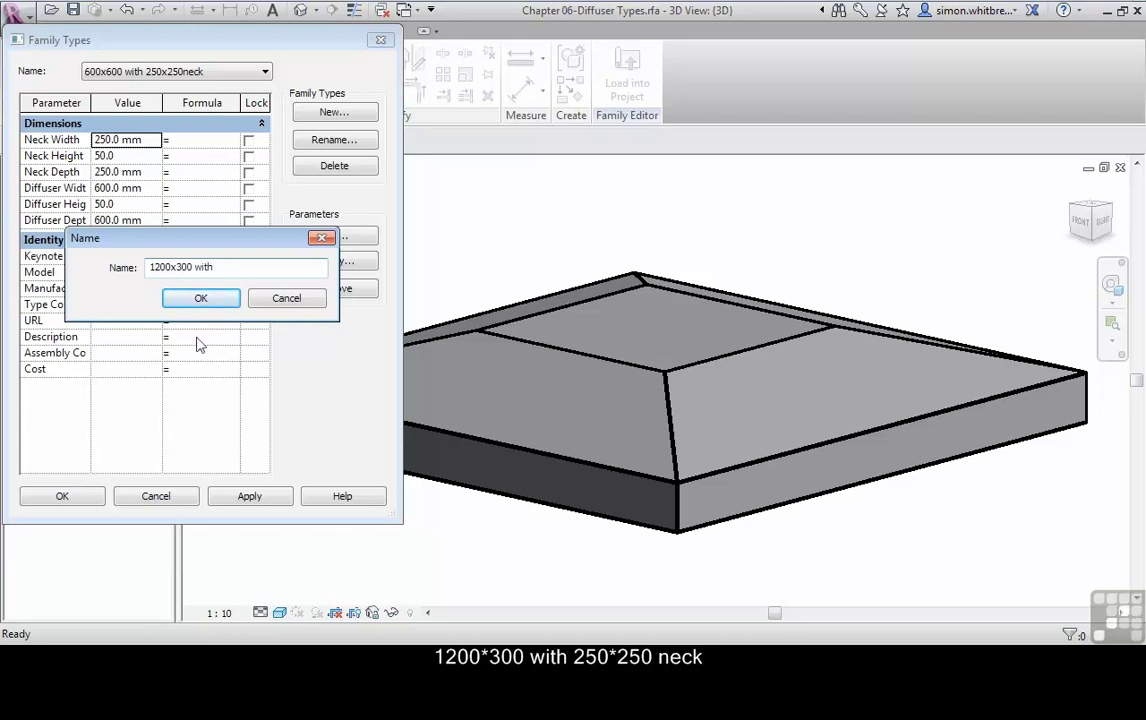
{"action": "type", "text": " 250x250neck"}
{"action": "left_click", "coordinate": [201, 300]}
Set the 1200x300 type's diffuser width to 1200 mm and diffuser depth to 300 mm, apply the values, and save the family.
{"action": "left_click", "coordinate": [125, 188]}
{"action": "type", "text": "1200"}
{"action": "left_click", "coordinate": [150, 220]}
{"action": "type", "text": "300"}
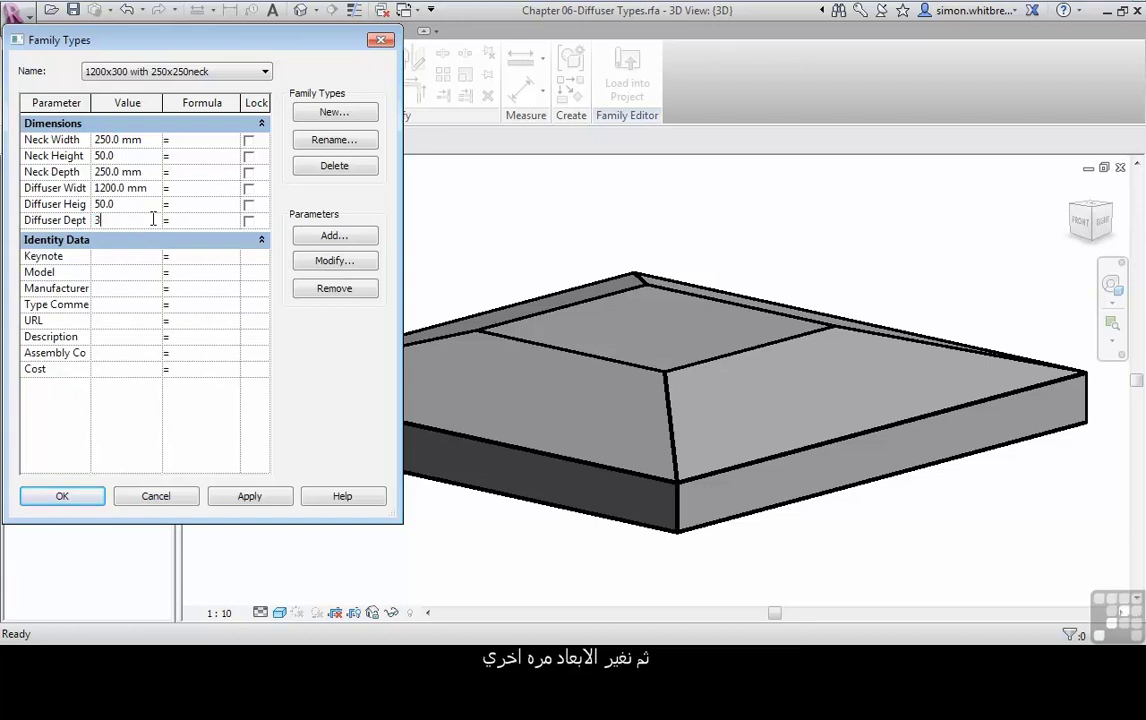
{"action": "left_click", "coordinate": [247, 503]}
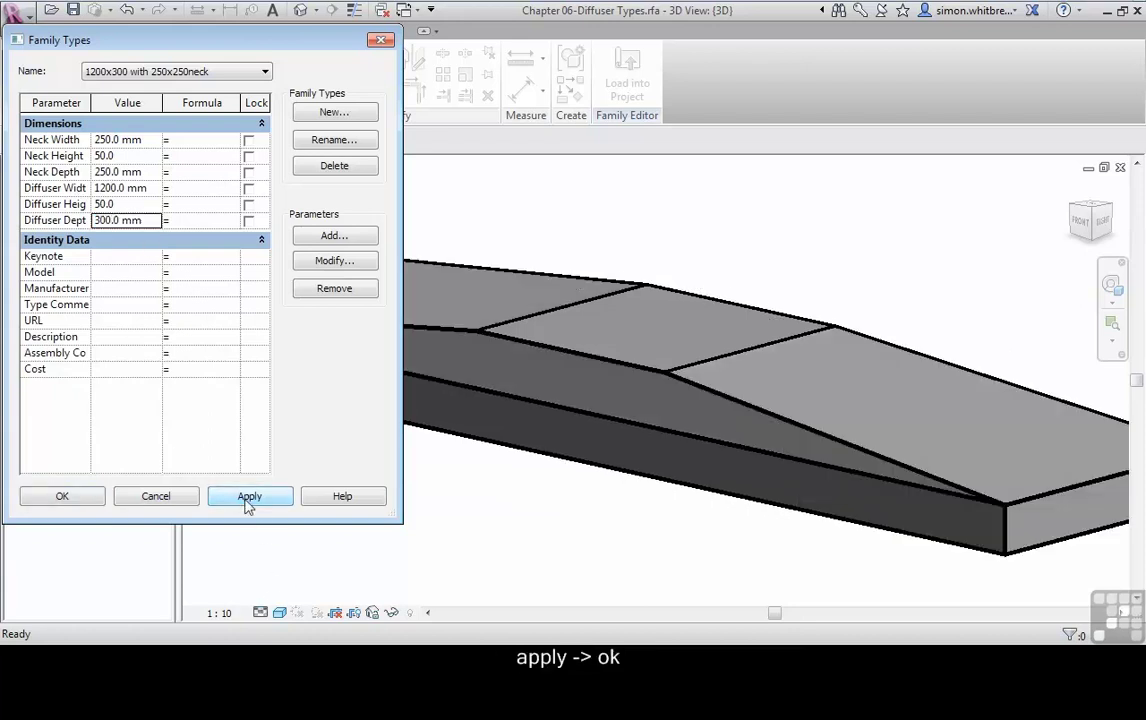
{"action": "left_click", "coordinate": [52, 497]}
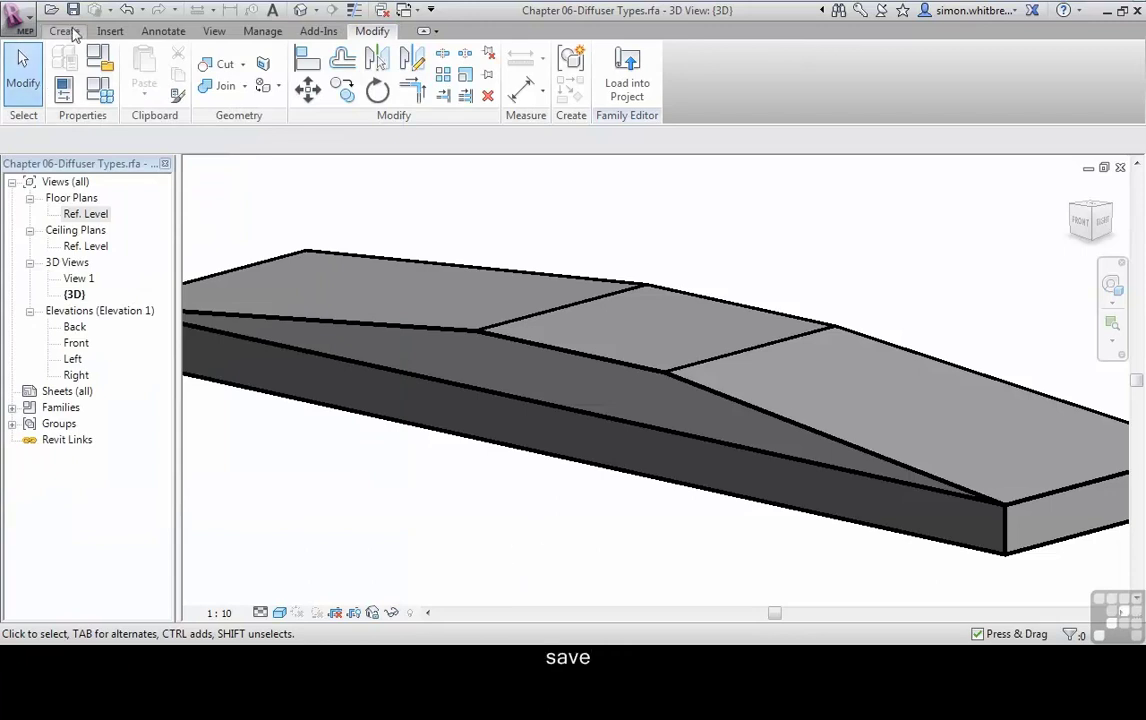
{"action": "left_click", "coordinate": [73, 10]}
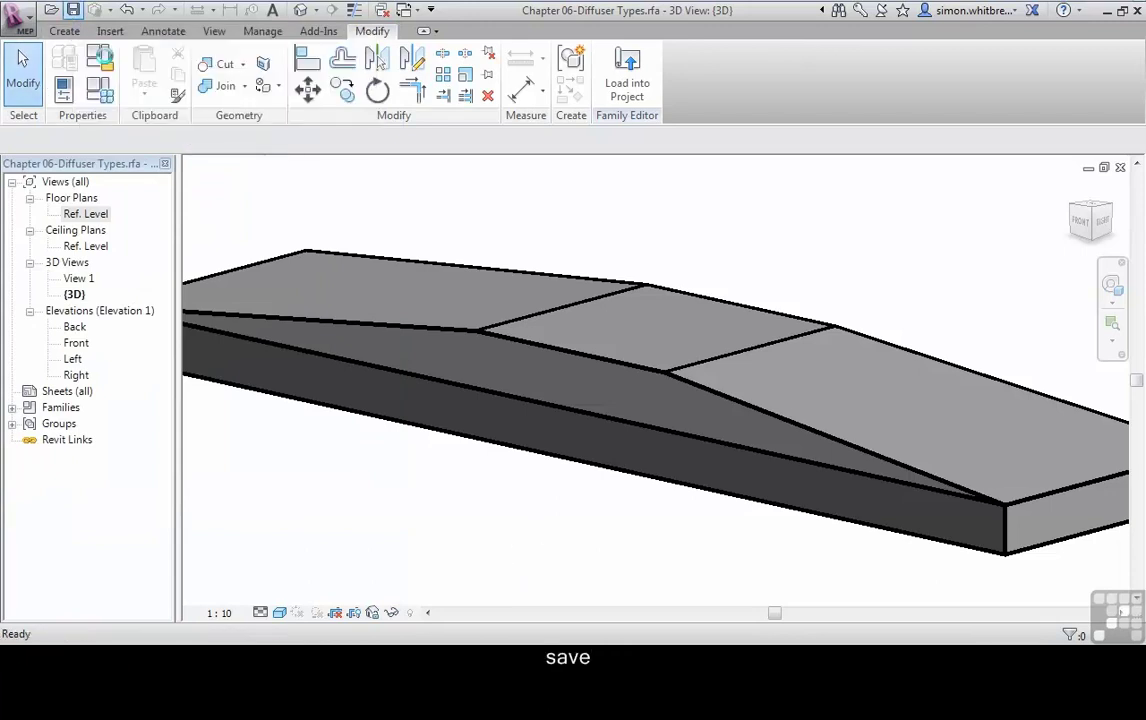
{"action": "scroll", "coordinate": [462, 368], "scroll_direction": "down", "scroll_amount": 2}
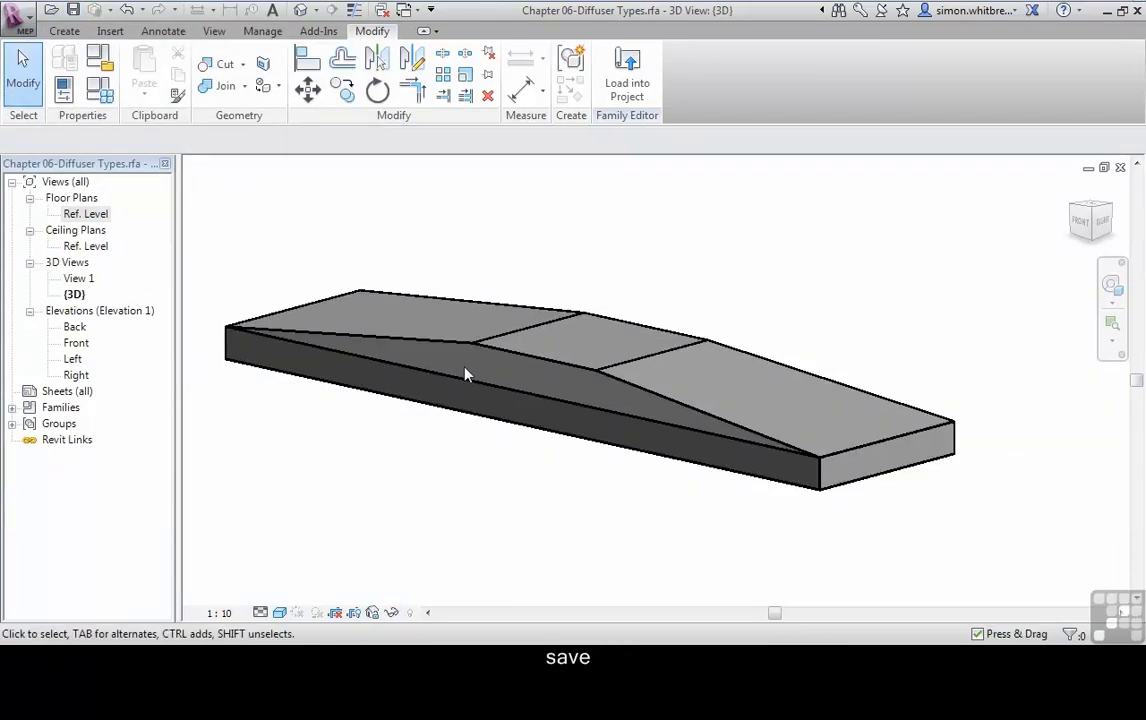
Open the project Chapter 06.rvt from the Chapter 06 folder and show its Level 1 floor plan.
{"action": "left_click", "coordinate": [18, 18]}
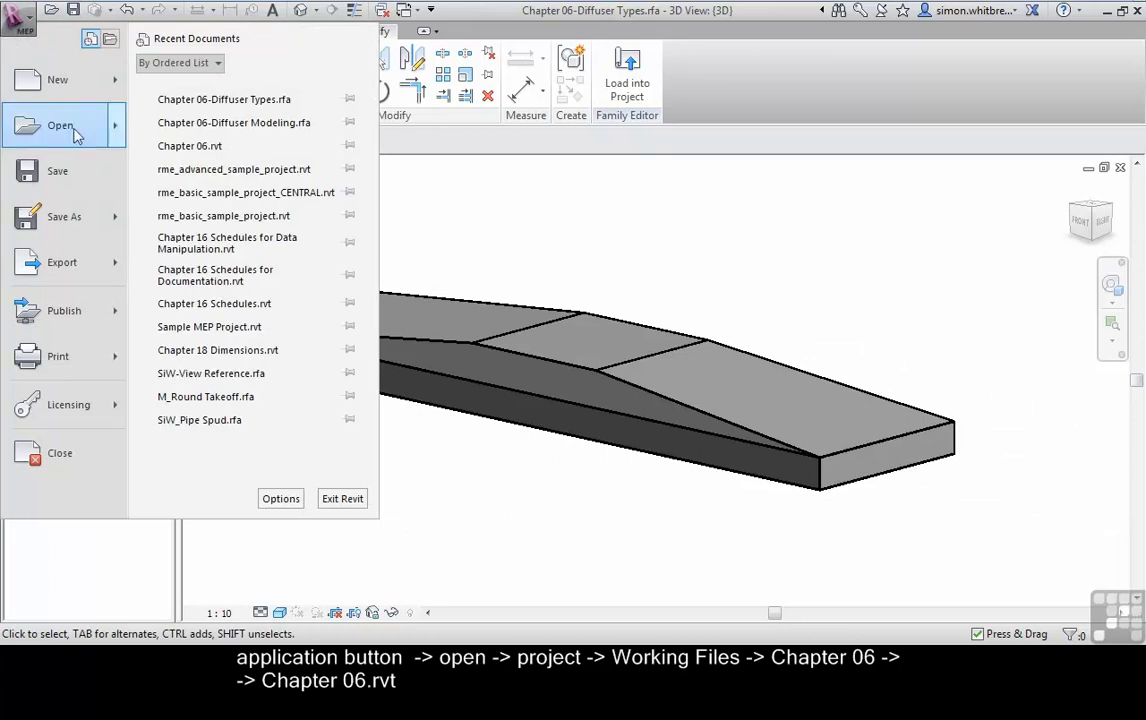
{"action": "mouse_move", "coordinate": [72, 120]}
{"action": "left_click", "coordinate": [162, 86]}
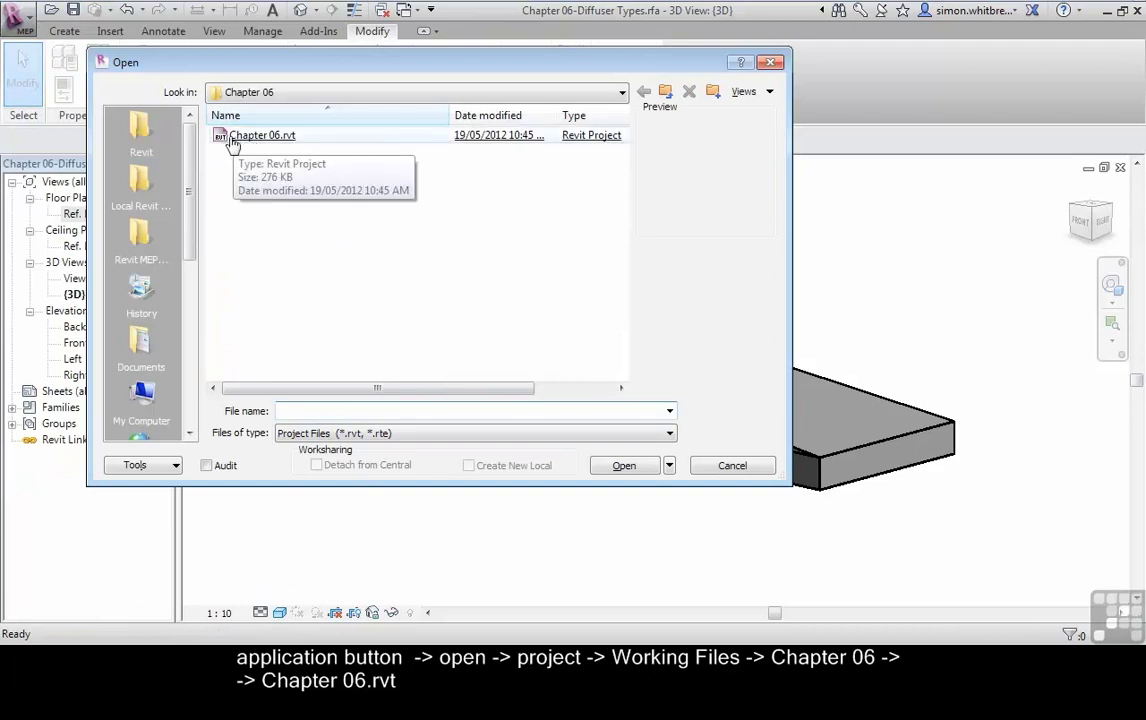
{"action": "double_click", "coordinate": [256, 145]}
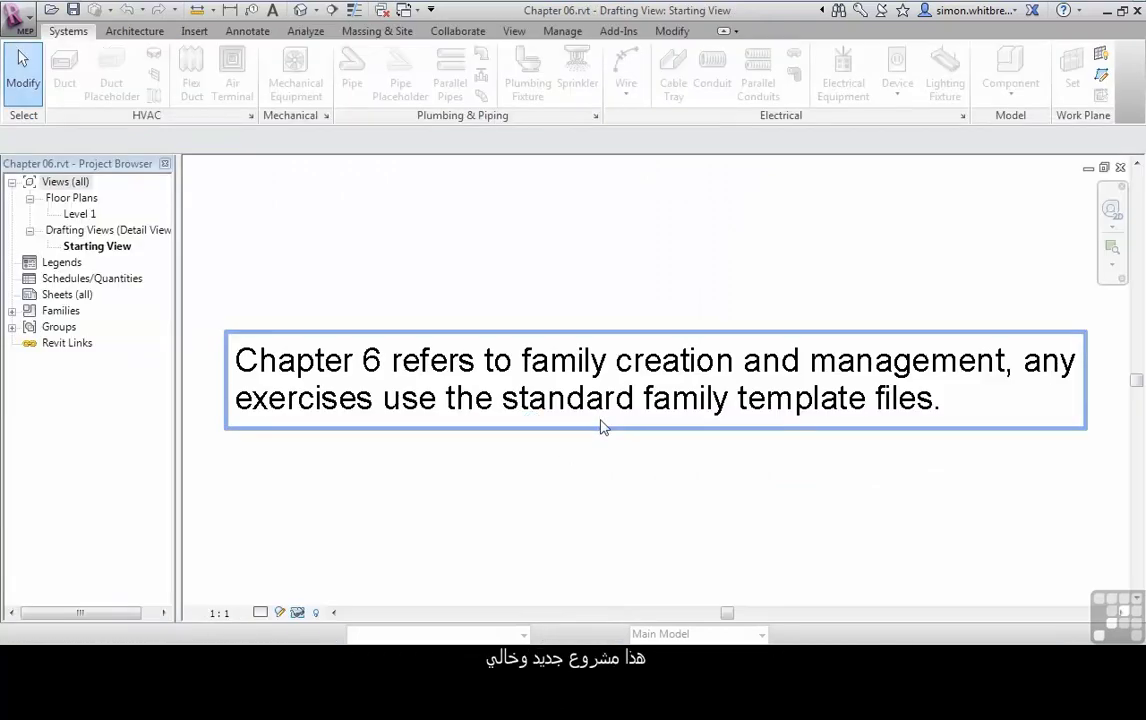
{"action": "double_click", "coordinate": [72, 215]}
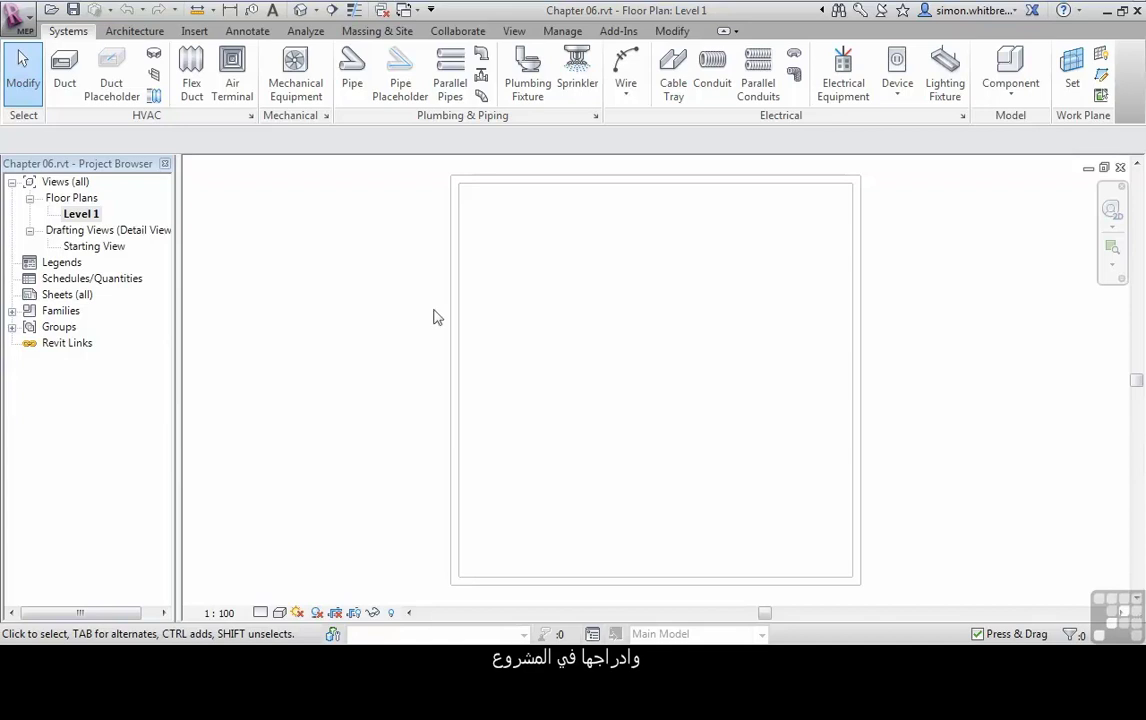
Return to the Ref. Level floor plan of Chapter 06-Diffuser Types.rfa and load the family into the project.
{"action": "left_click", "coordinate": [515, 33]}
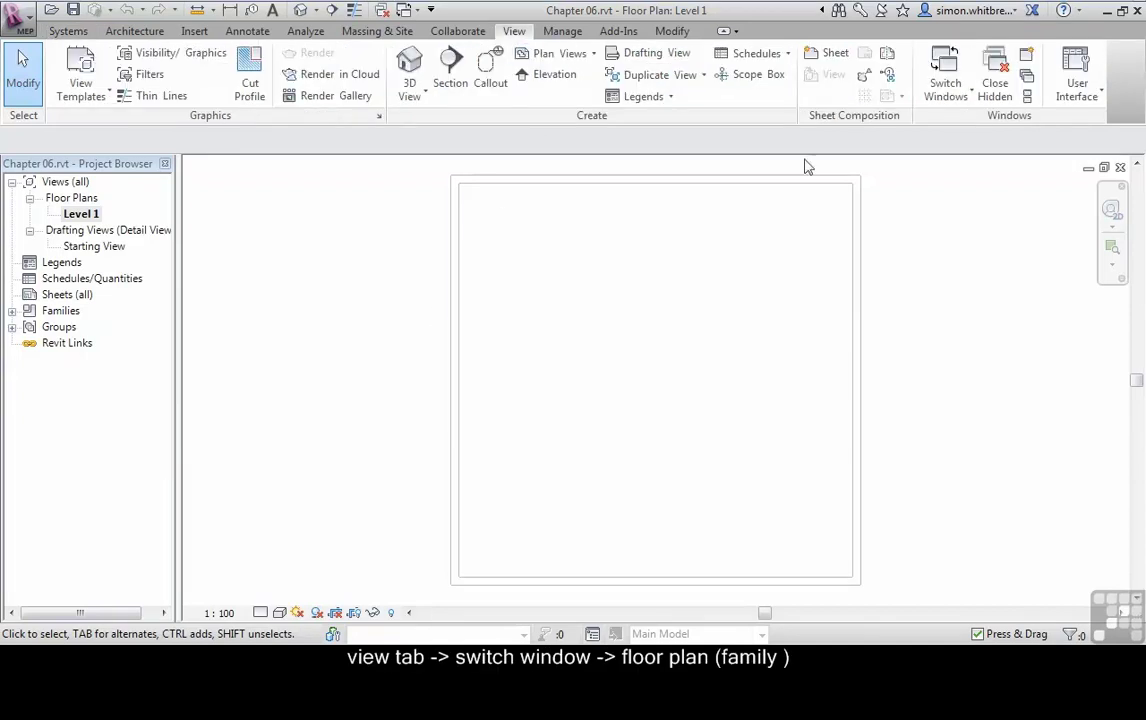
{"action": "left_click", "coordinate": [960, 95]}
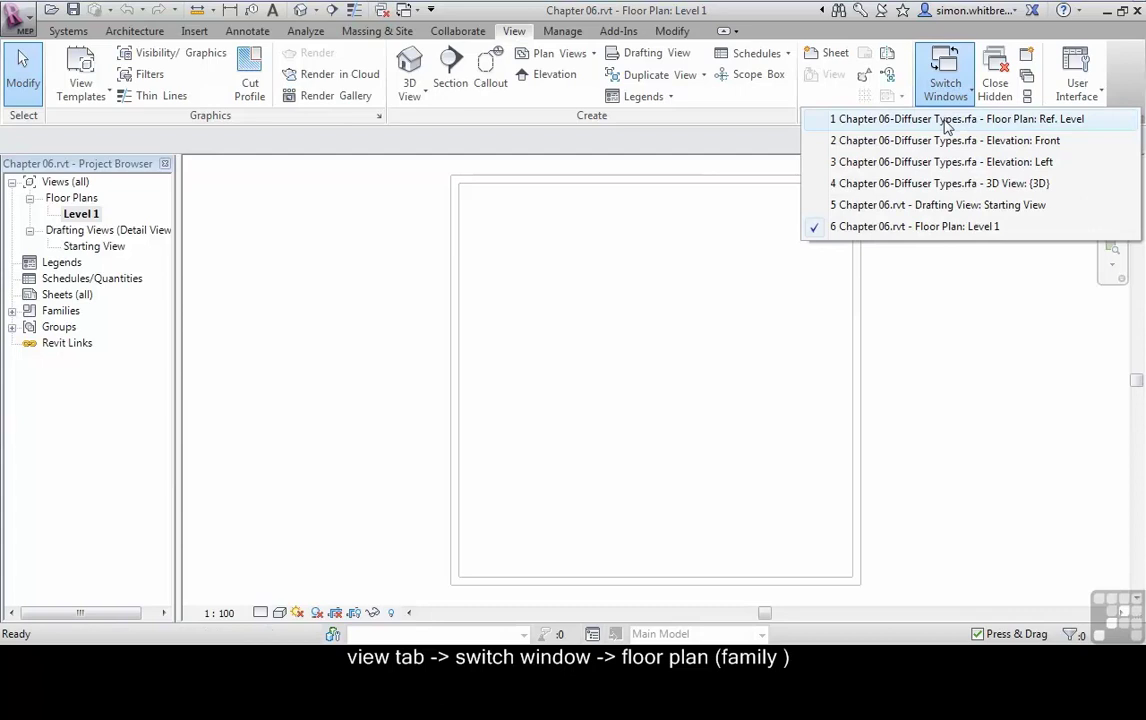
{"action": "left_click", "coordinate": [945, 120]}
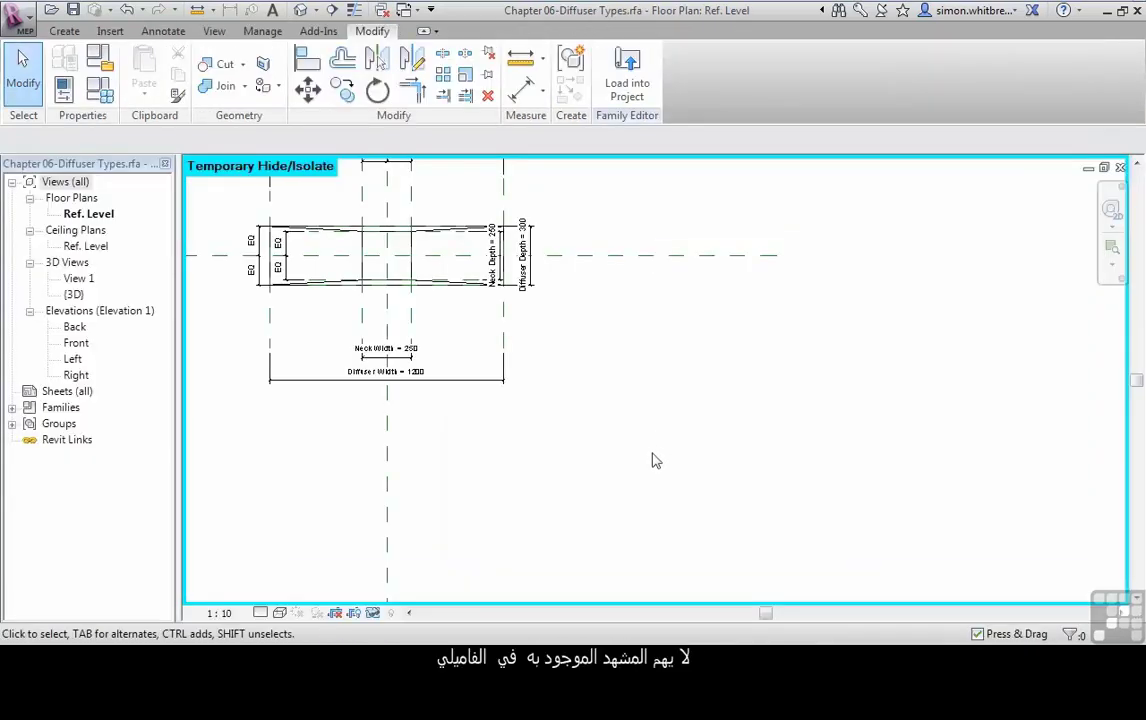
{"action": "left_click", "coordinate": [629, 90]}
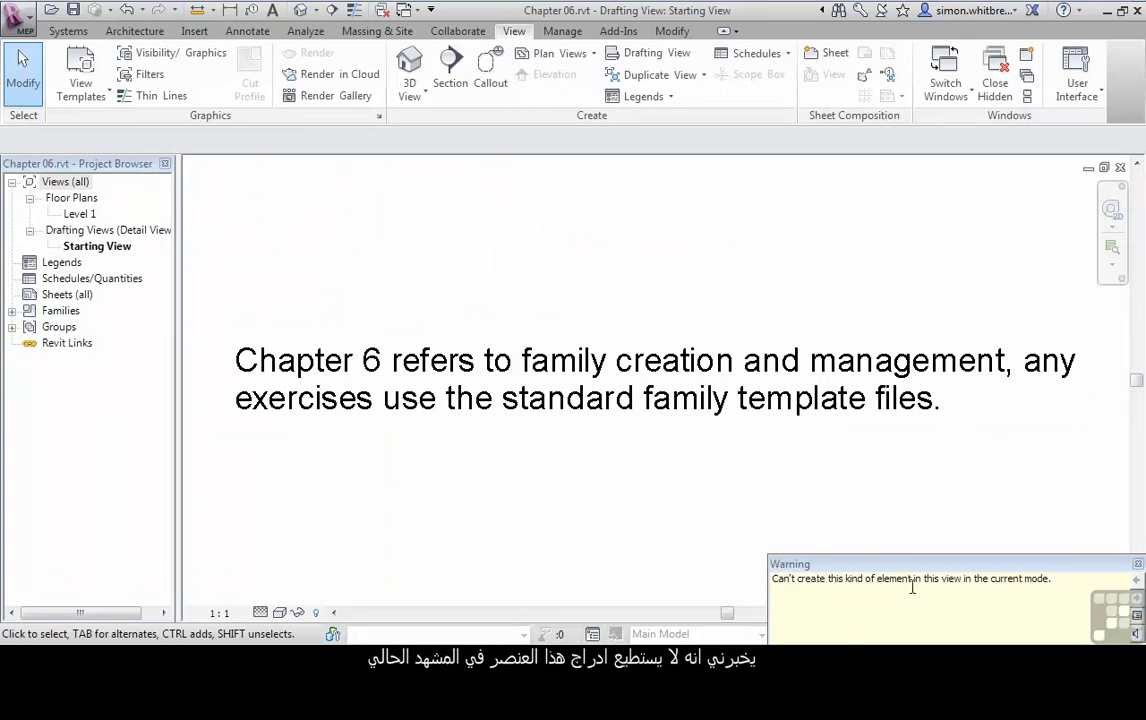
Try to place an air terminal in the project's Level 1 floor plan, declining to load another family.
{"action": "double_click", "coordinate": [75, 214]}
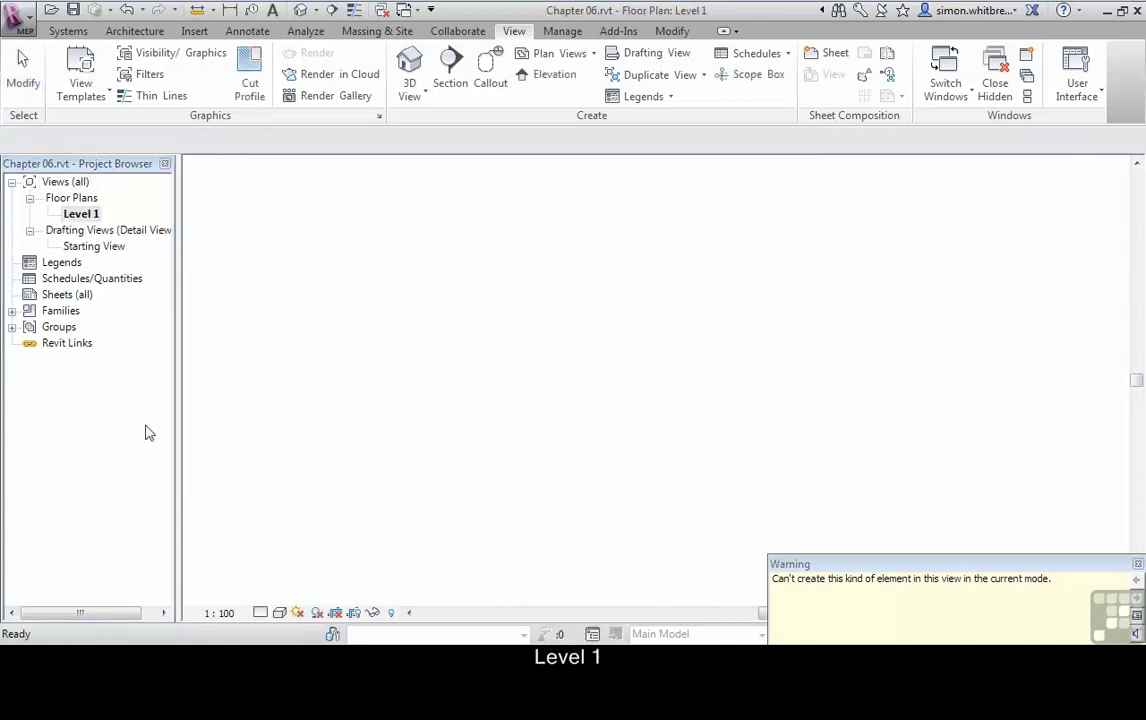
{"action": "left_click", "coordinate": [69, 34]}
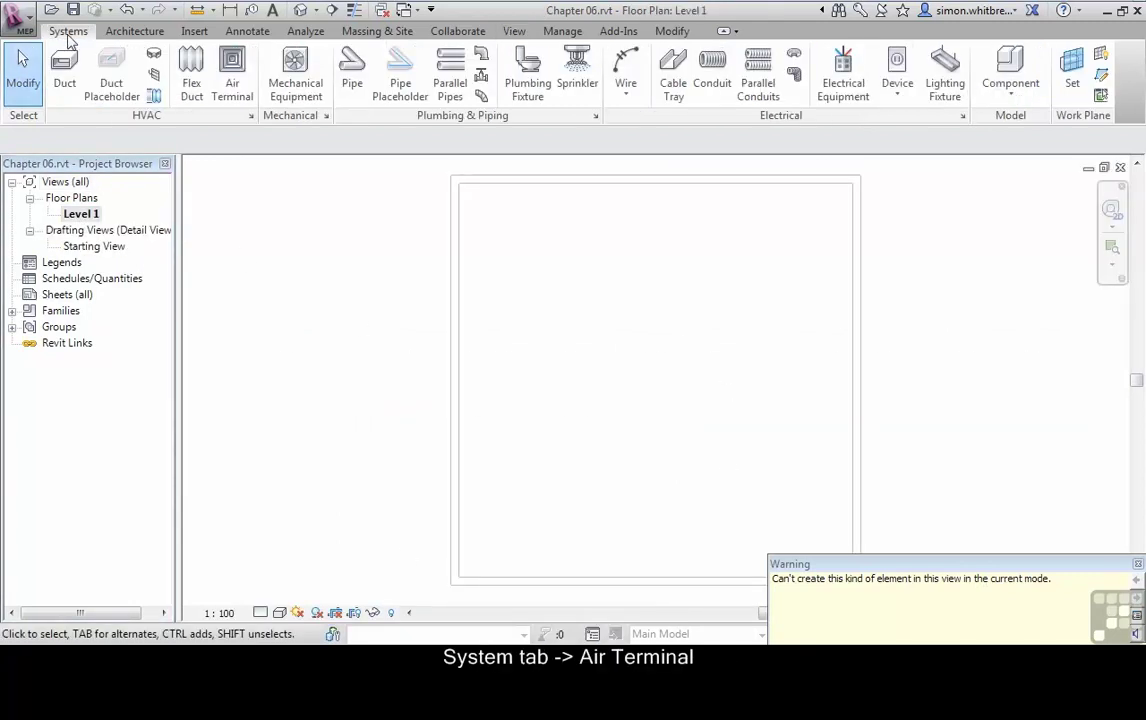
{"action": "left_click", "coordinate": [233, 75]}
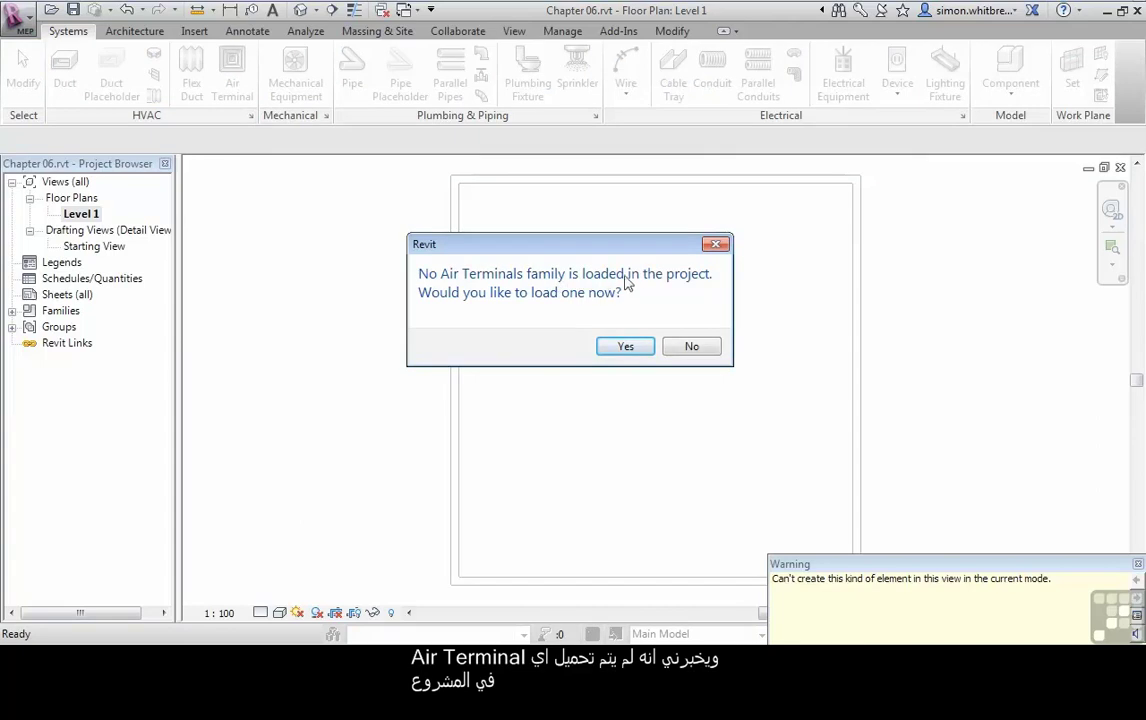
{"action": "left_click", "coordinate": [688, 347]}
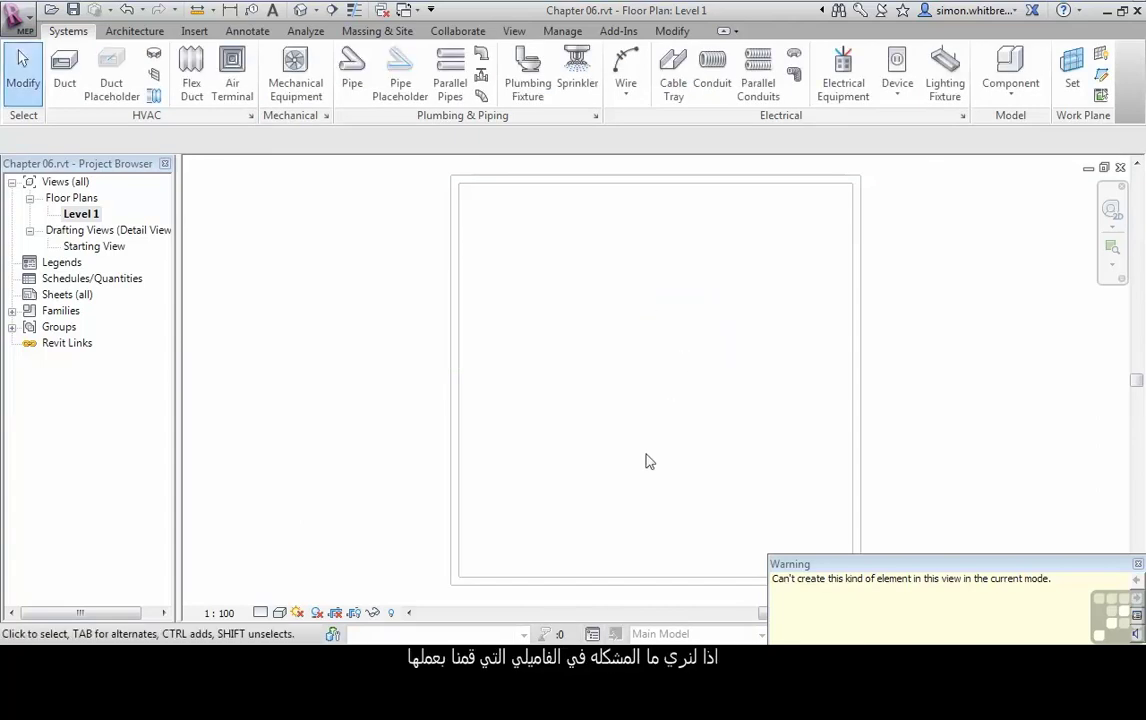
Return to the diffuser family Chapter 06-Diffuser Types.rfa and change its family category to Air Terminals.
{"action": "key", "text": "ctrl+Tab"}
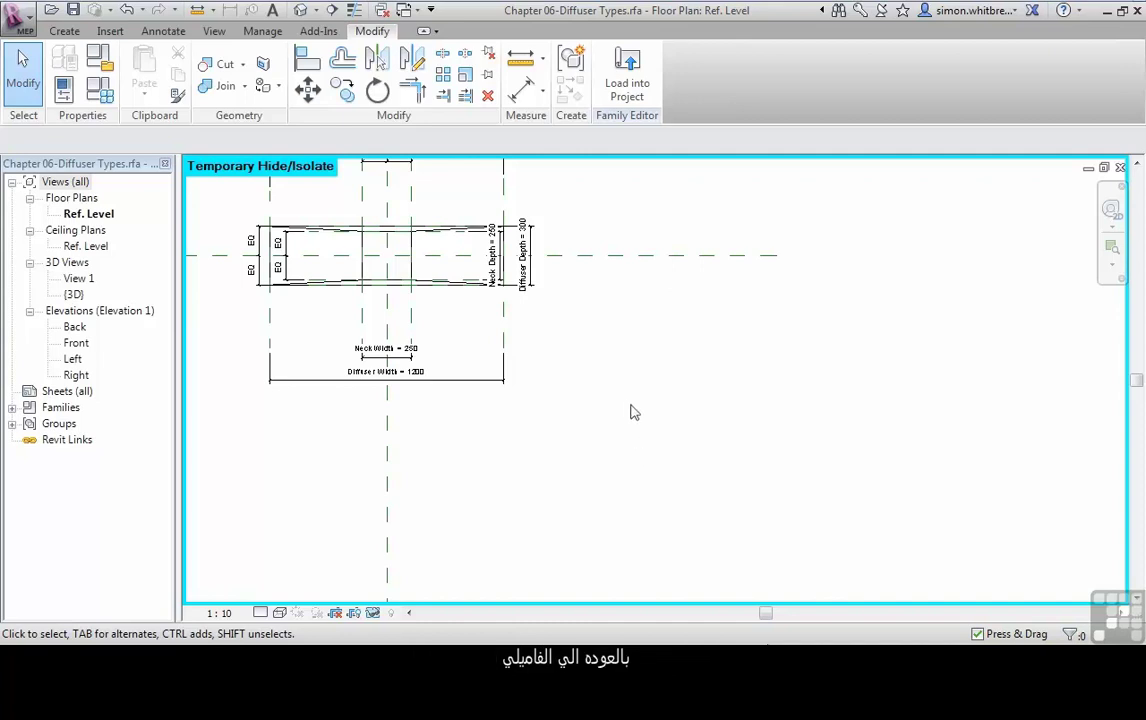
{"action": "middle_click_drag", "start_coordinate": [310, 333], "coordinate": [530, 470]}
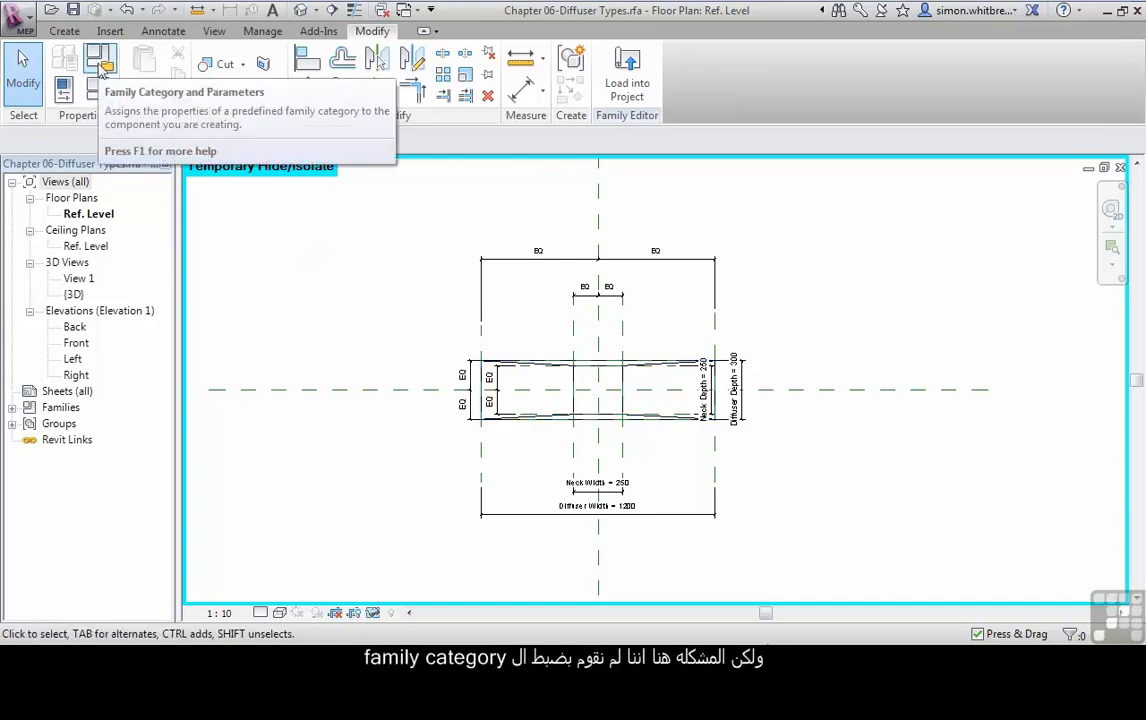
{"action": "left_click", "coordinate": [99, 68]}
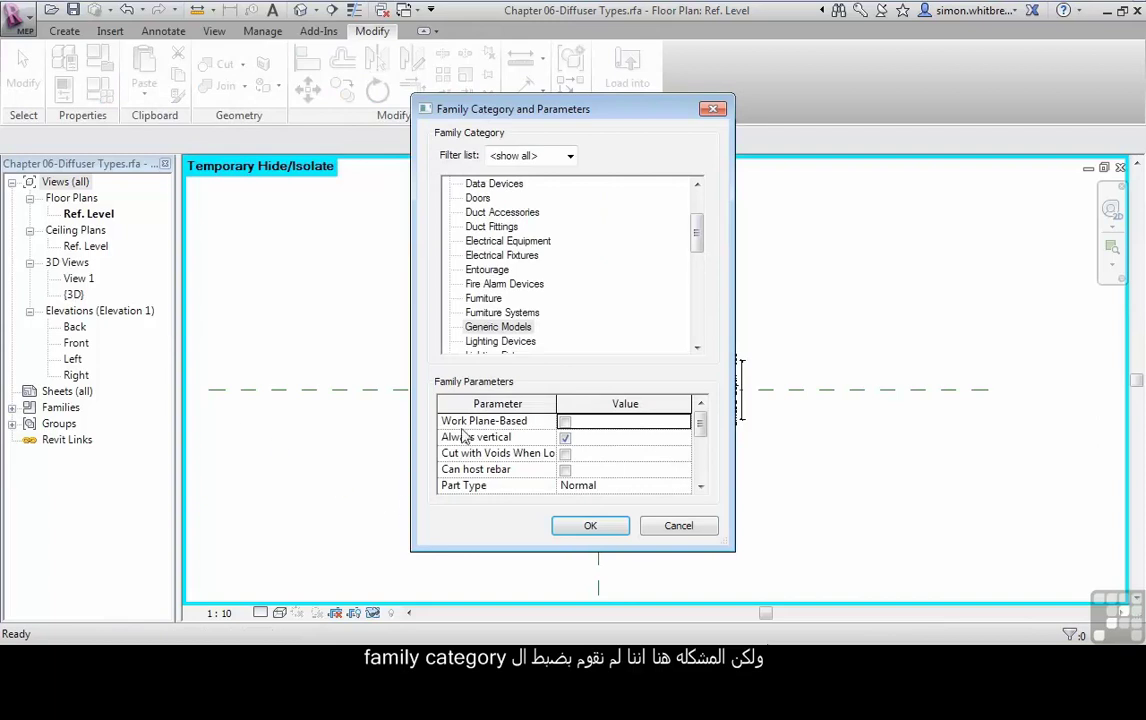
{"action": "left_click", "coordinate": [480, 328]}
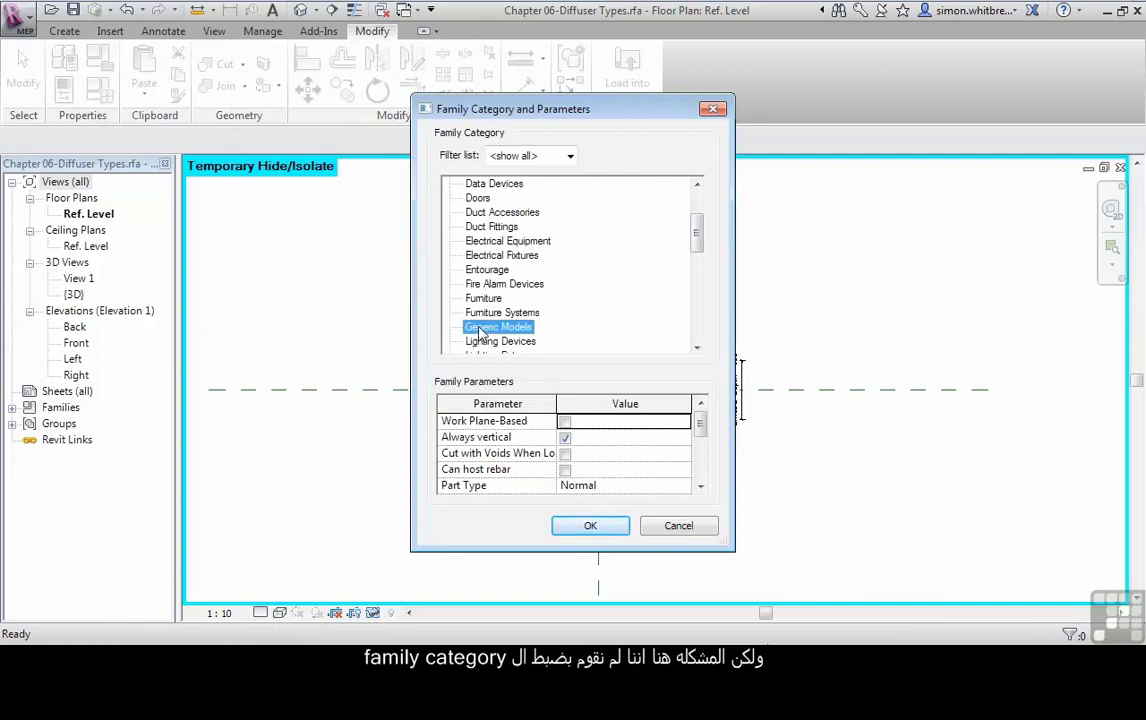
{"action": "left_click", "coordinate": [698, 197]}
{"action": "left_click", "coordinate": [493, 186]}
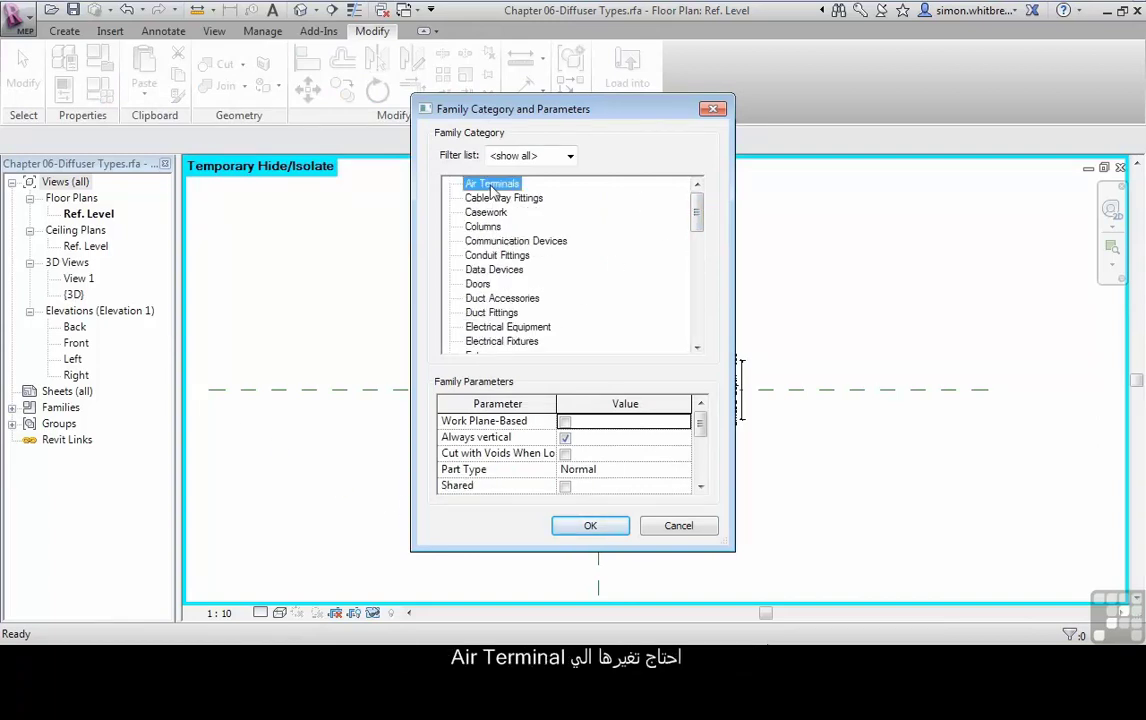
{"action": "left_click", "coordinate": [585, 526]}
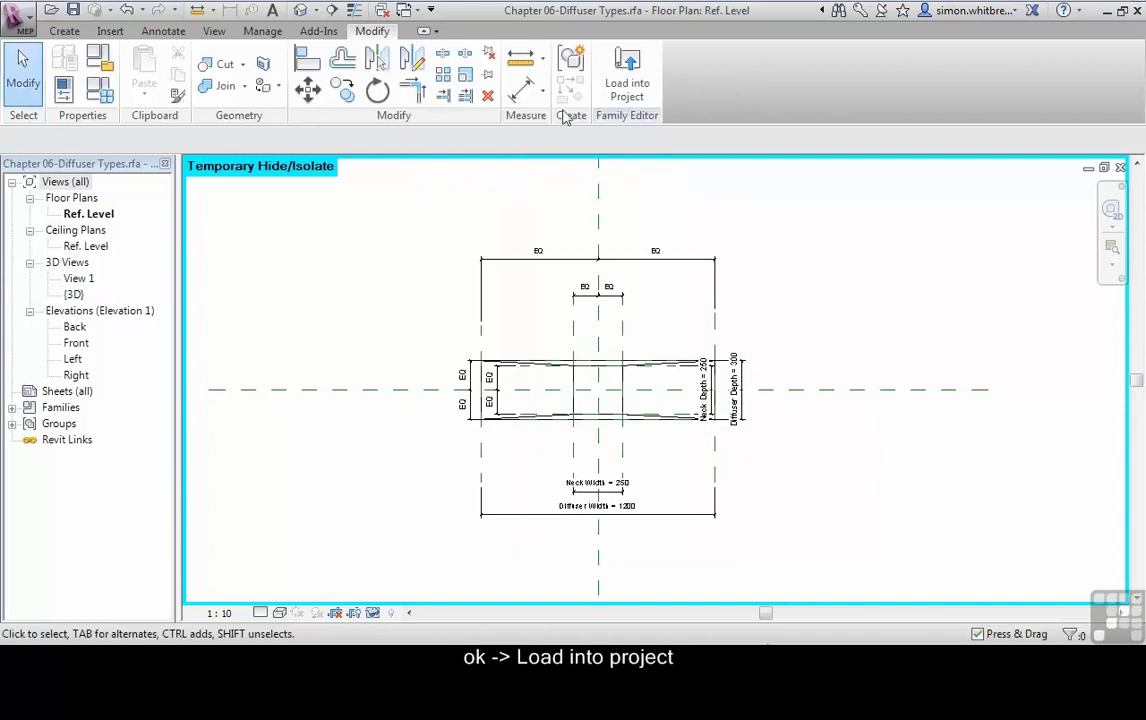
Load the recategorized family into the project, overwriting the existing version, and show the Level 1 floor plan.
{"action": "left_click", "coordinate": [624, 79]}
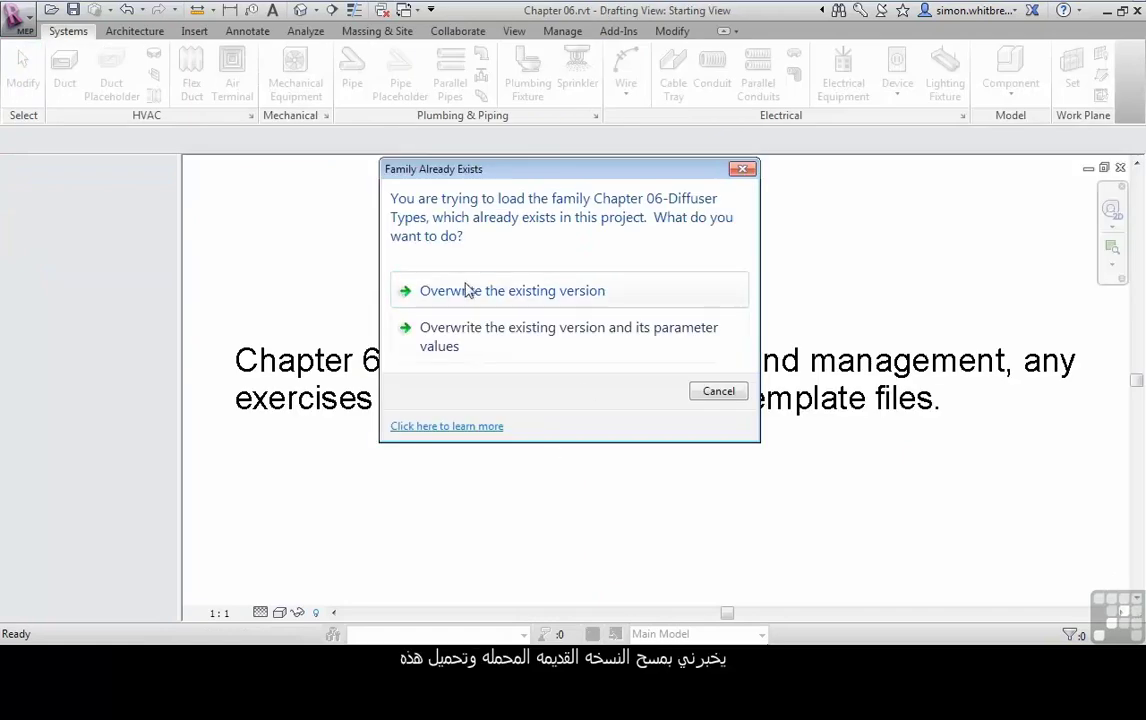
{"action": "left_click", "coordinate": [455, 290]}
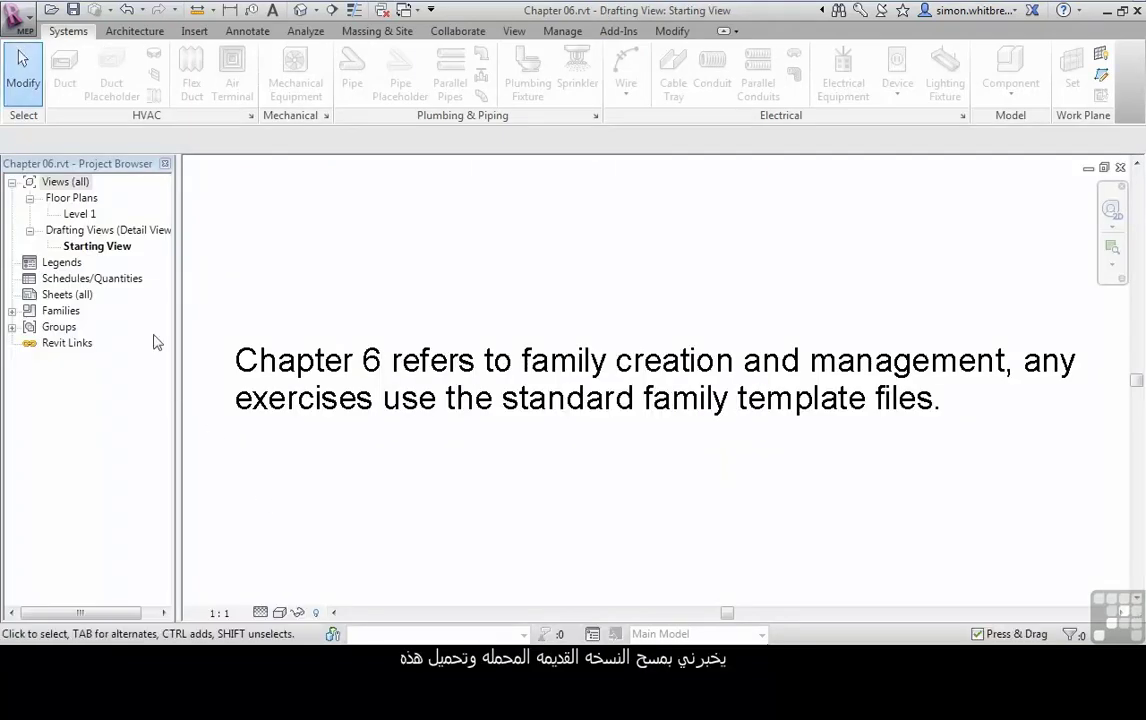
{"action": "double_click", "coordinate": [79, 214]}
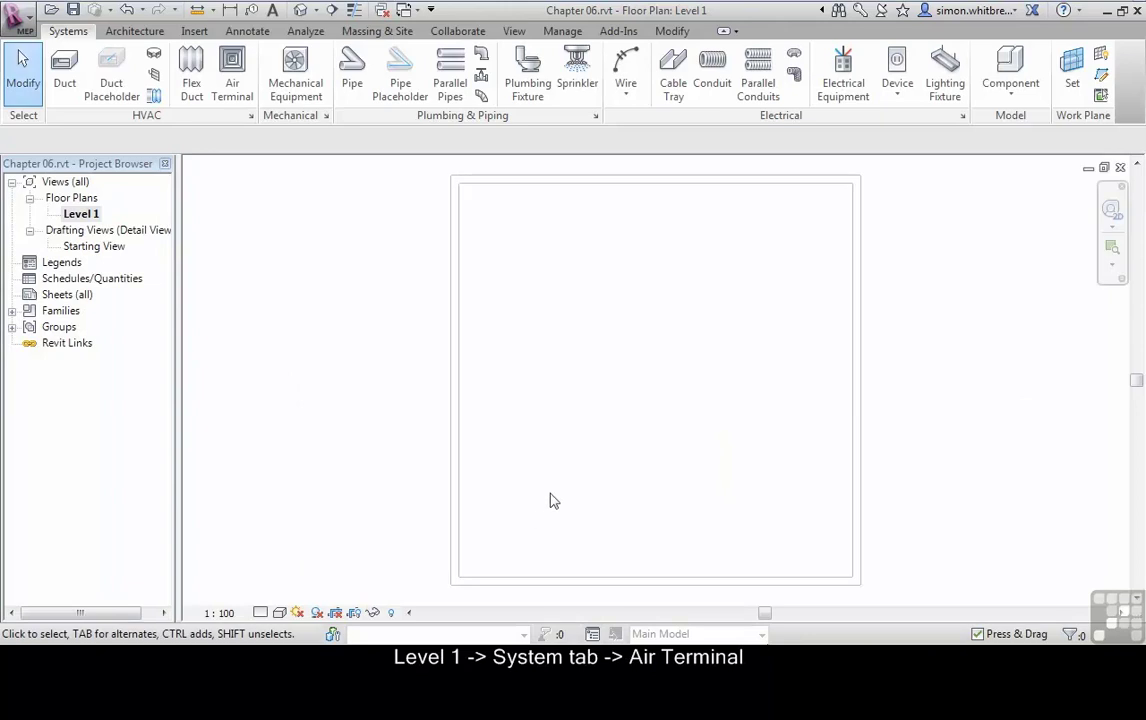
Place three 1200x300 with 250x250neck air terminals in a vertical column inside the Level 1 plan's rectangle, declining to load a tag.
{"action": "left_click", "coordinate": [232, 72]}
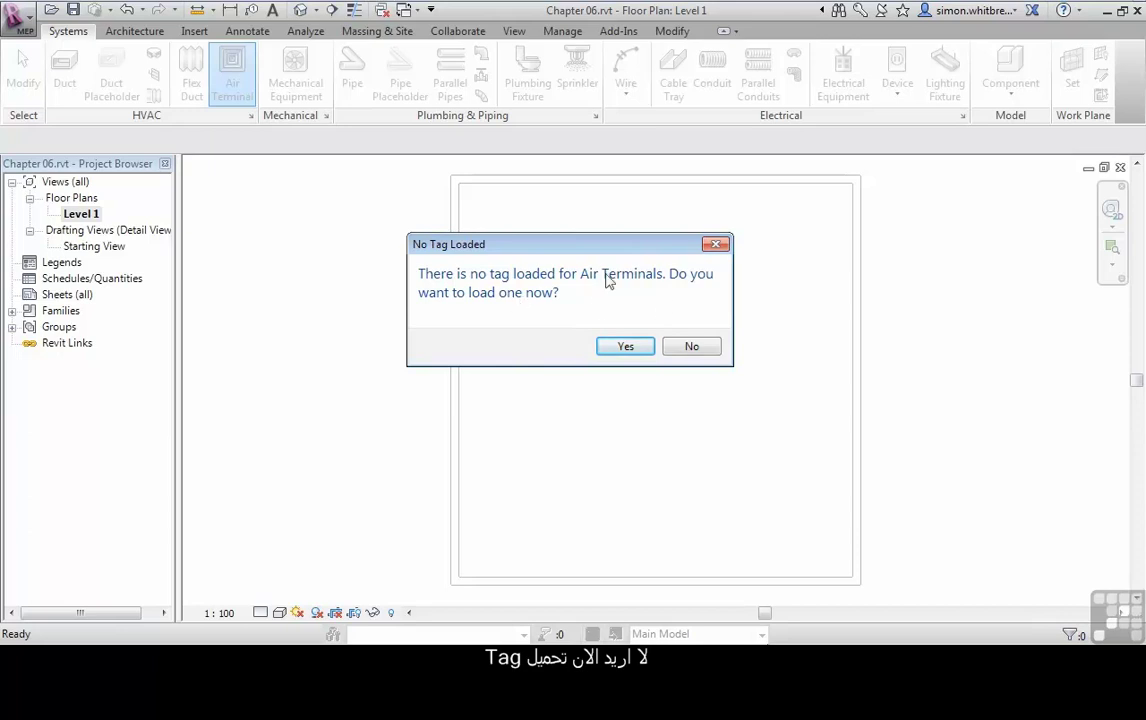
{"action": "left_click", "coordinate": [691, 346]}
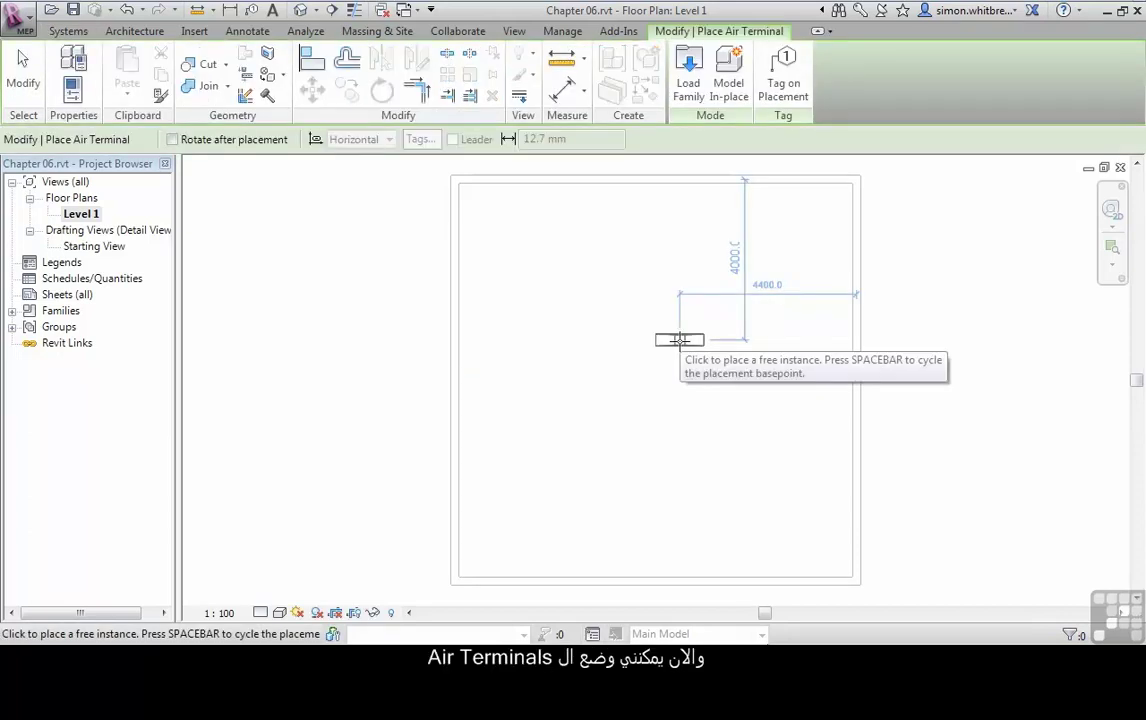
{"action": "left_click", "coordinate": [551, 263]}
{"action": "left_click", "coordinate": [551, 303]}
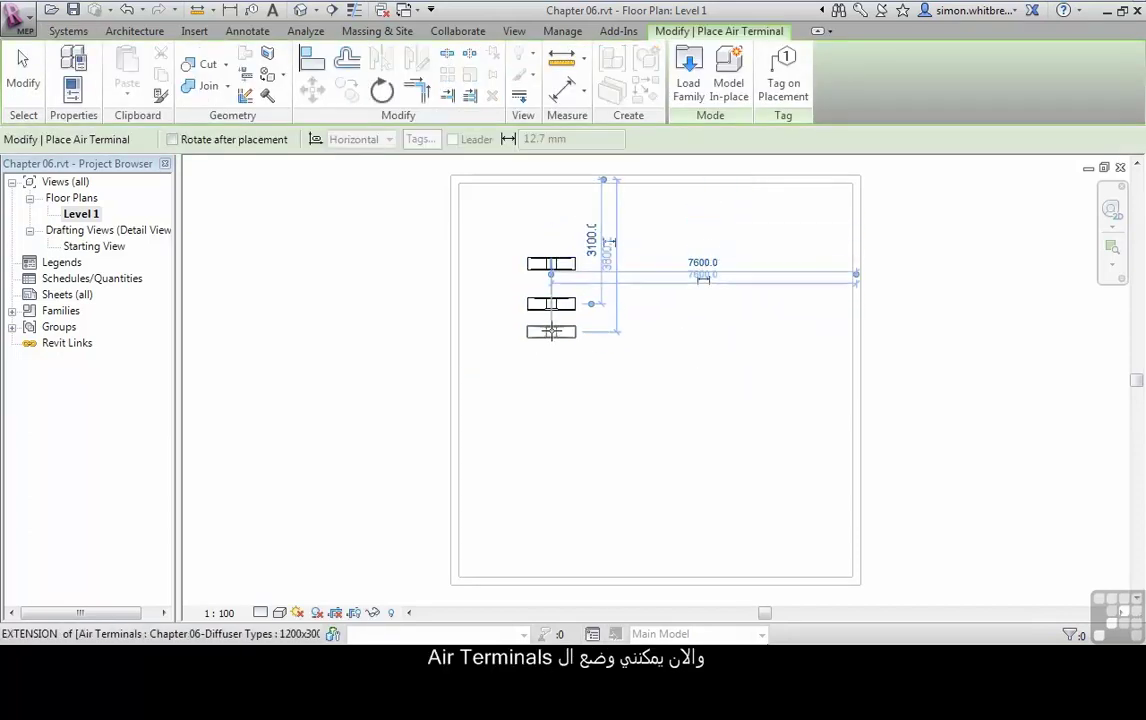
{"action": "left_click", "coordinate": [551, 340]}
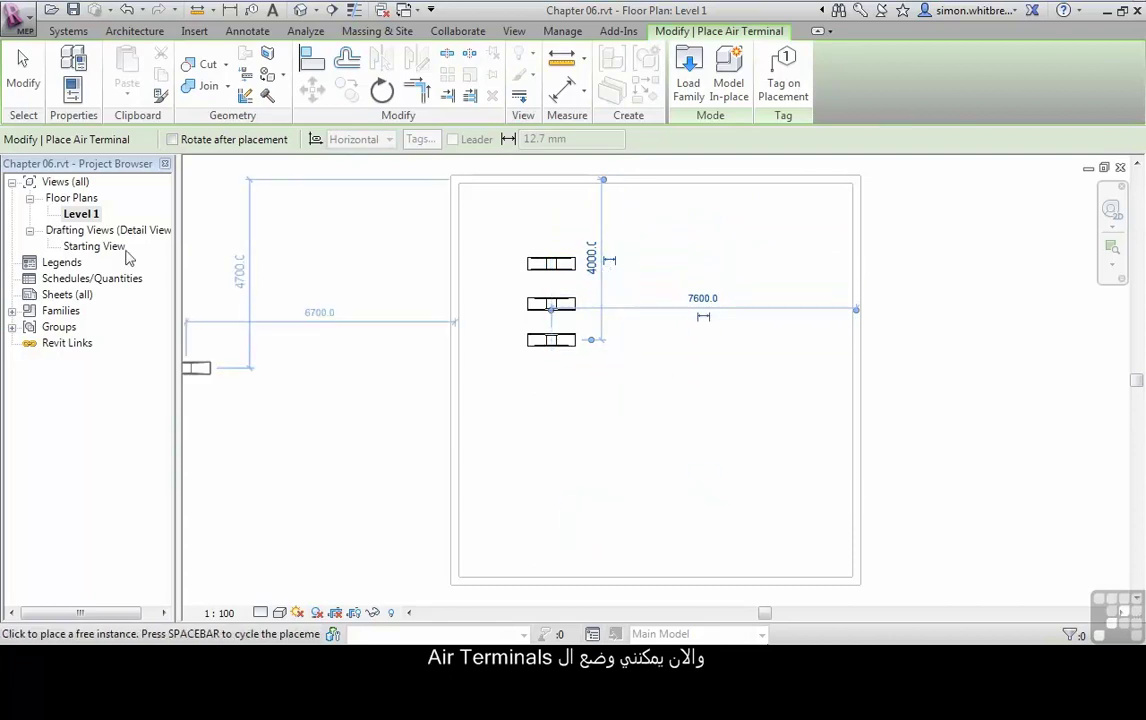
{"action": "key", "text": "Escape"}
{"action": "key", "text": "Escape"}
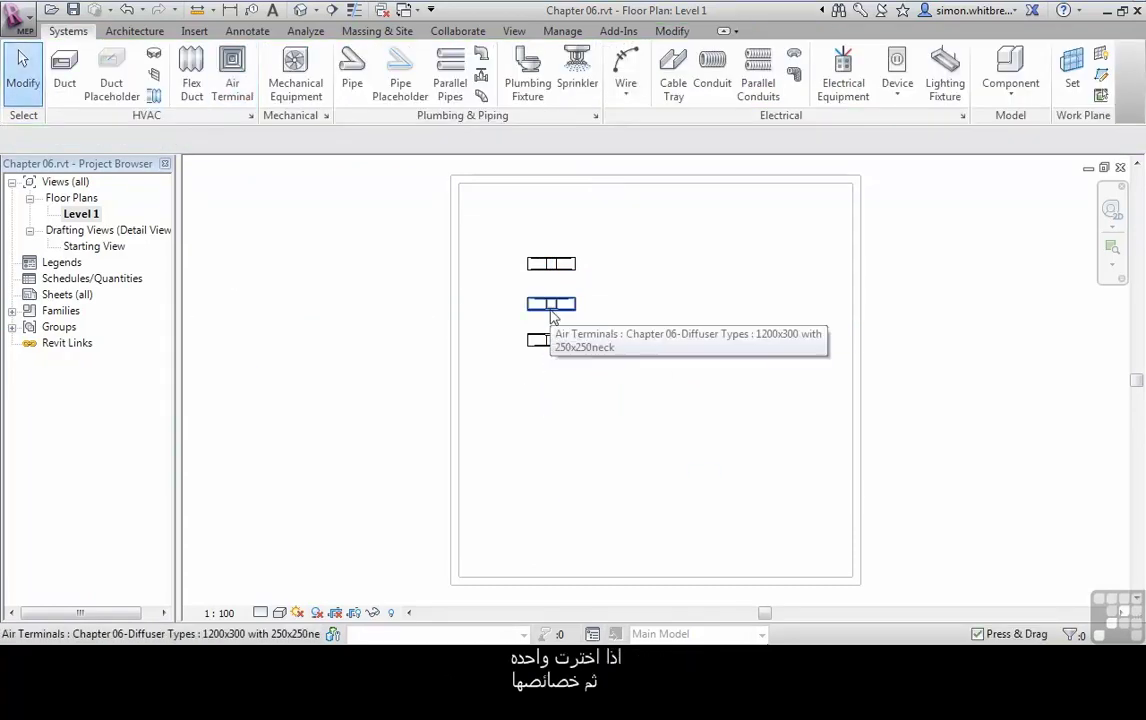
Show the properties of the middle air terminal and change its type to 600x600 with 250x250neck.
{"action": "left_click", "coordinate": [550, 306]}
{"action": "right_click", "coordinate": [551, 316]}
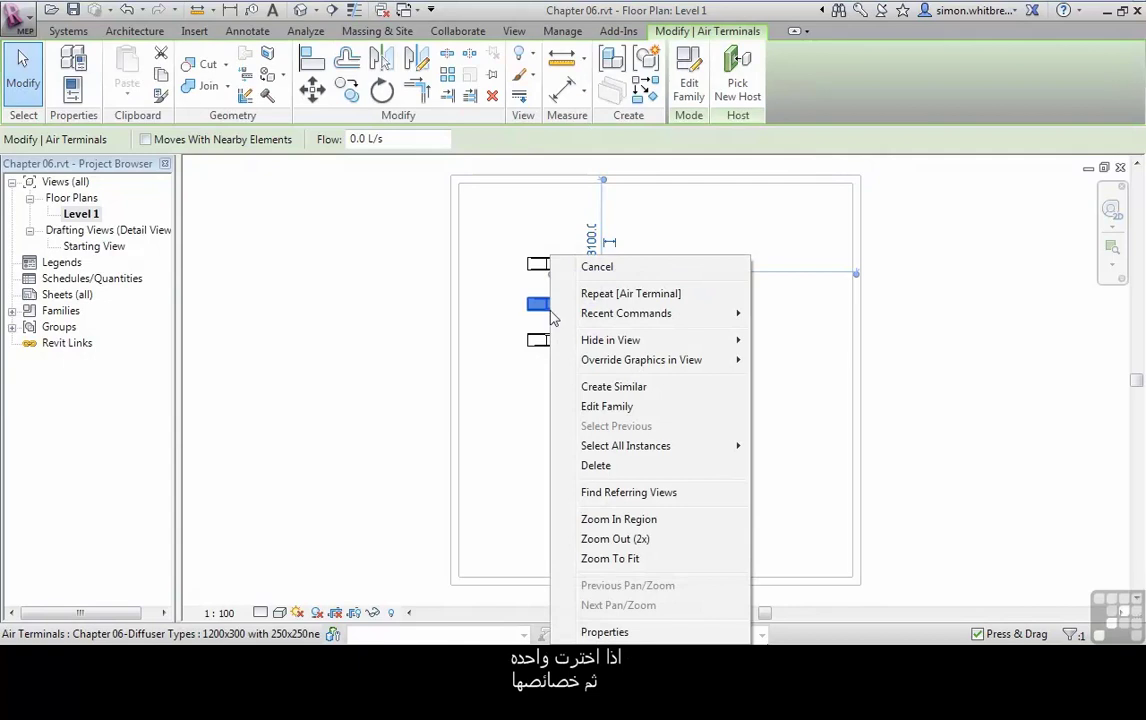
{"action": "left_click", "coordinate": [604, 632]}
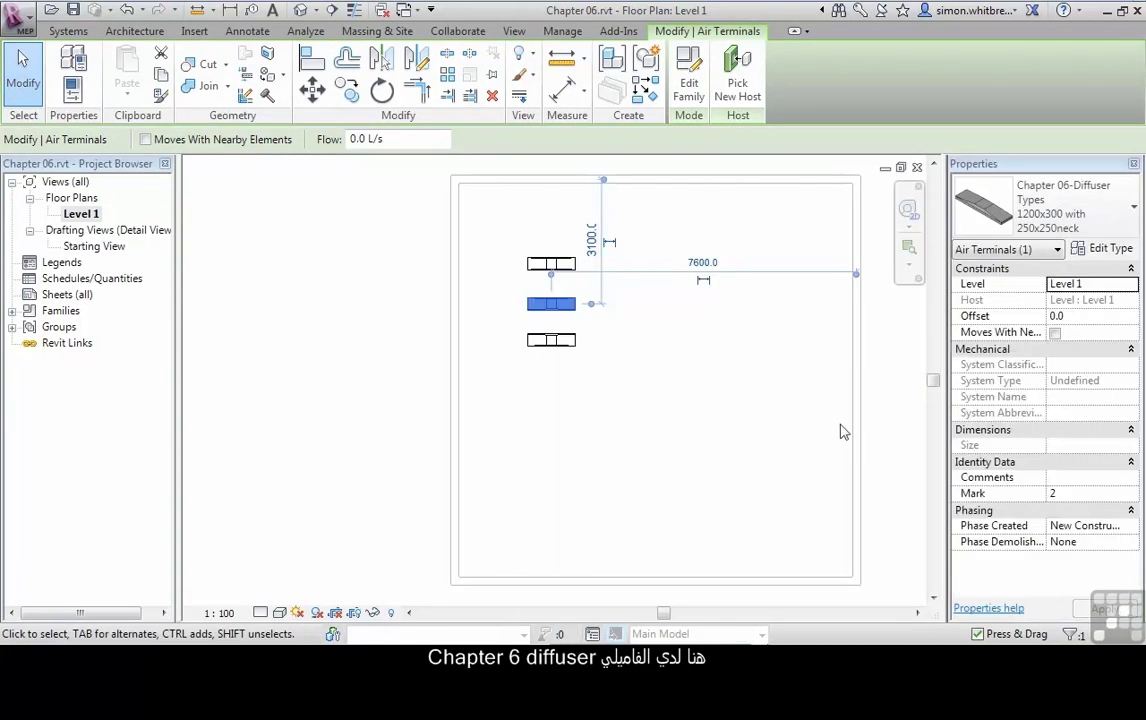
{"action": "left_click", "coordinate": [1070, 228]}
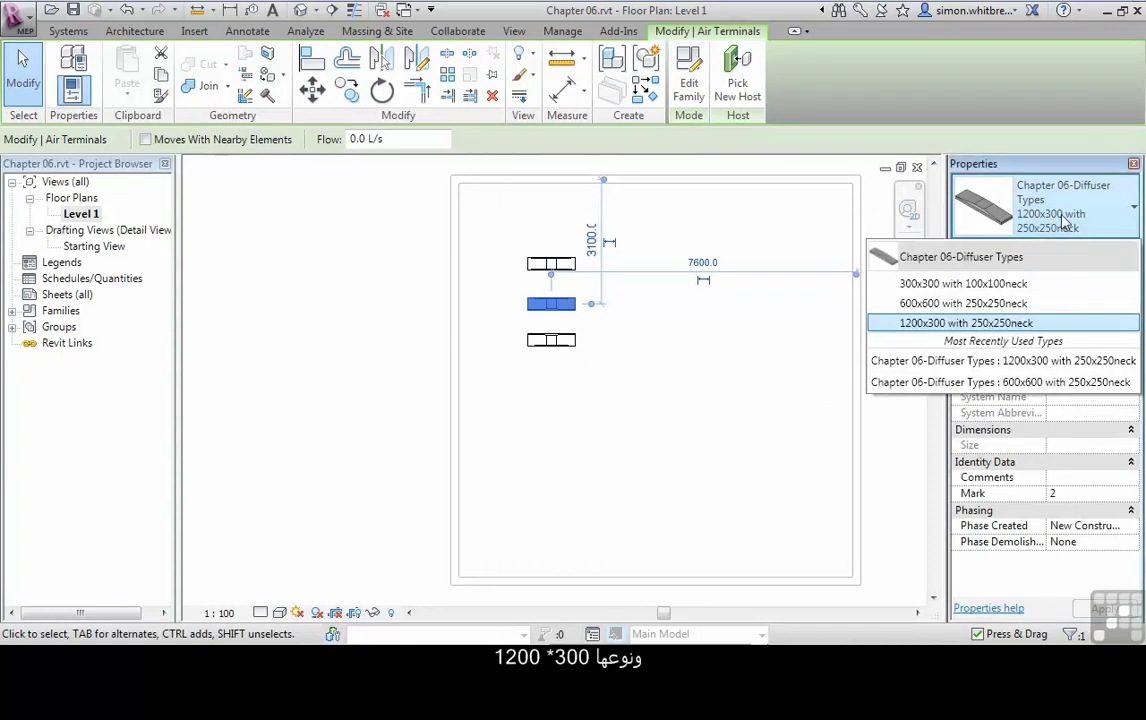
{"action": "left_click", "coordinate": [933, 305]}
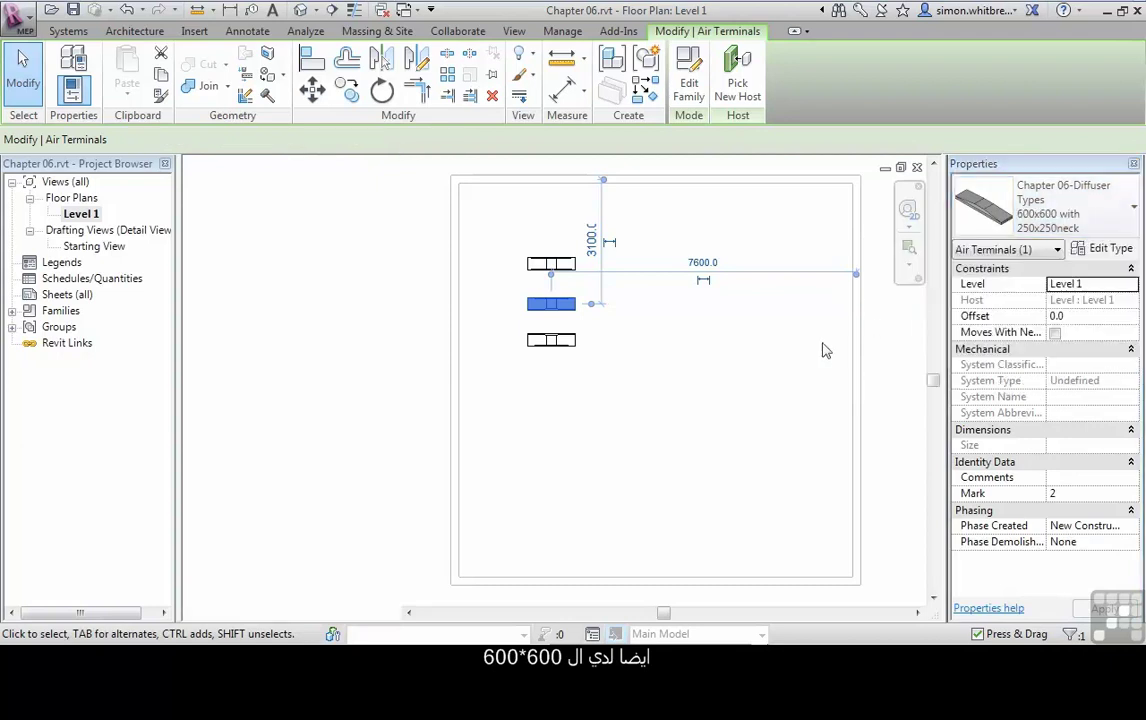
Change the lowest air terminal's type to 300x300 with 100x100neck and clear the selection.
{"action": "left_click", "coordinate": [551, 340]}
{"action": "left_click", "coordinate": [1065, 210]}
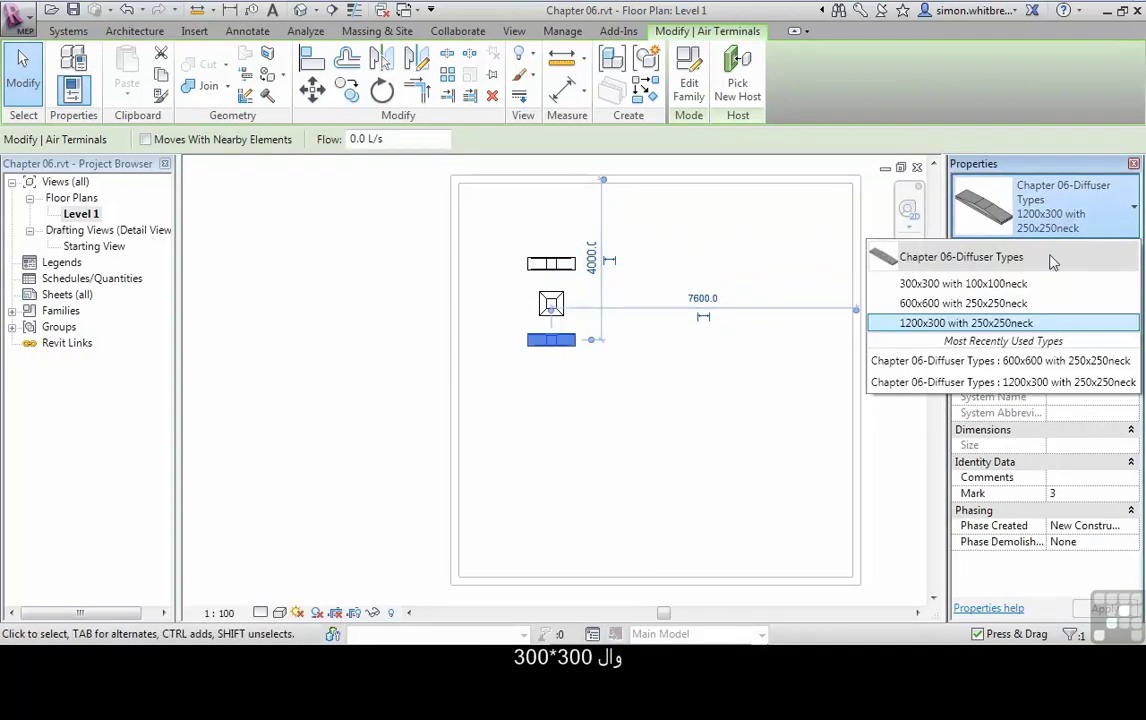
{"action": "left_click", "coordinate": [960, 284]}
{"action": "left_click", "coordinate": [578, 431]}
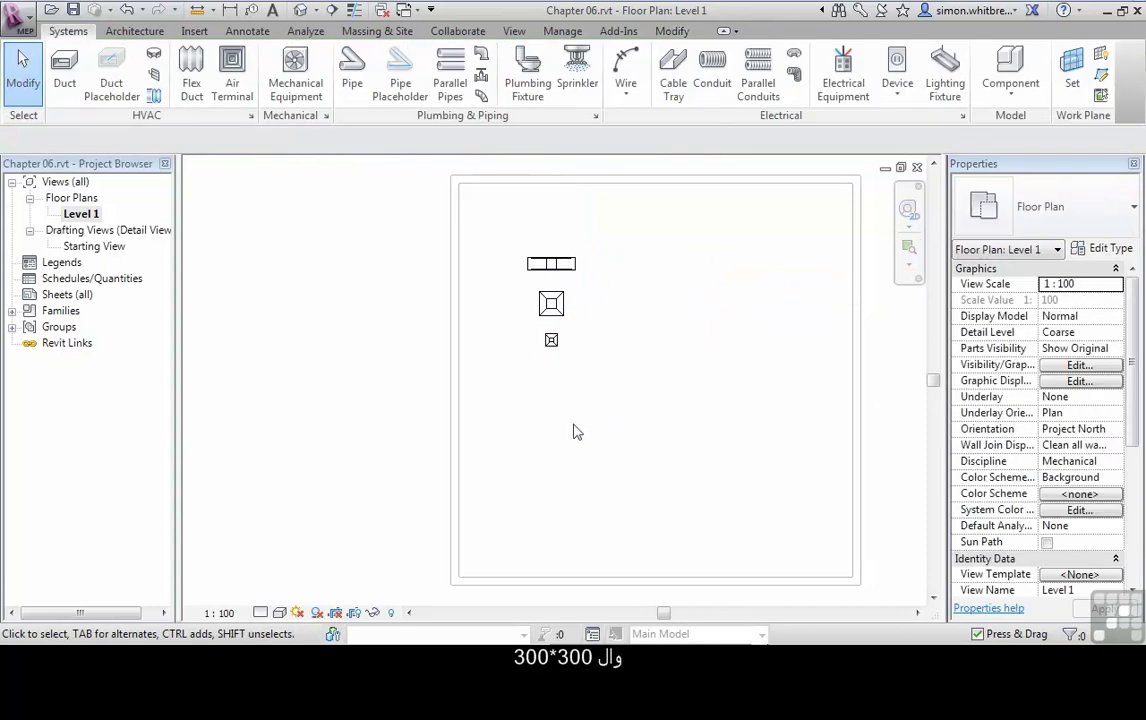
Select the 600x600 air terminal in the middle of the column and examine it up close.
{"action": "left_click", "coordinate": [556, 308]}
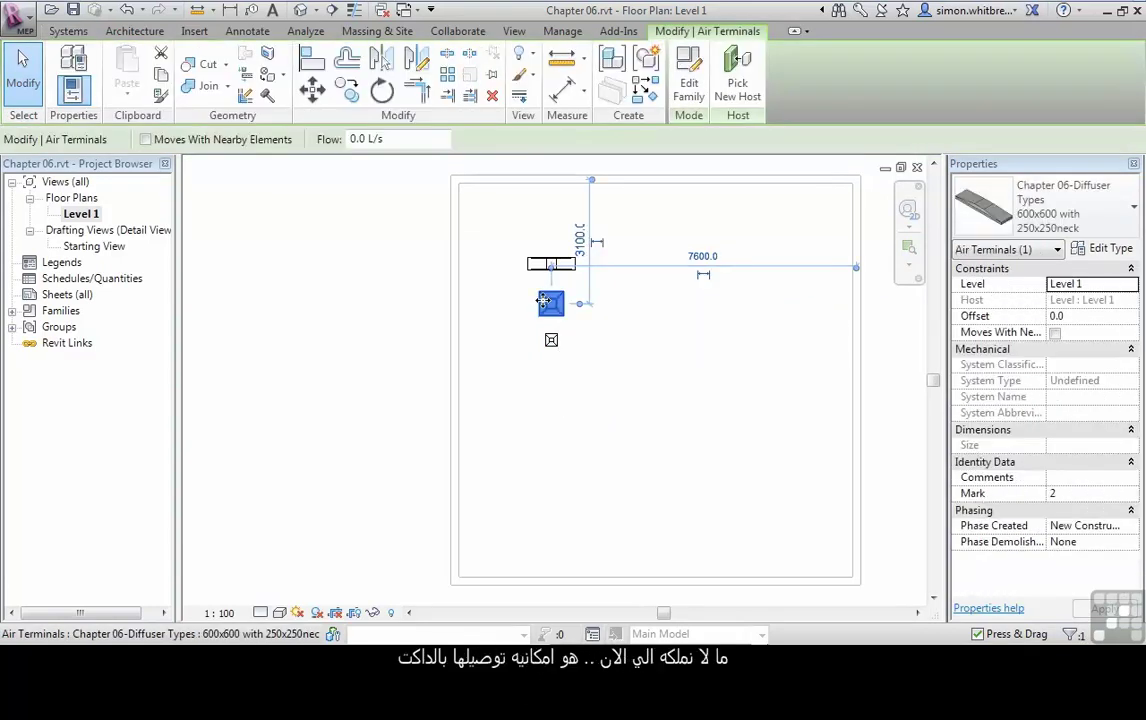
{"action": "scroll", "coordinate": [552, 306], "scroll_direction": "up", "scroll_amount": 5}
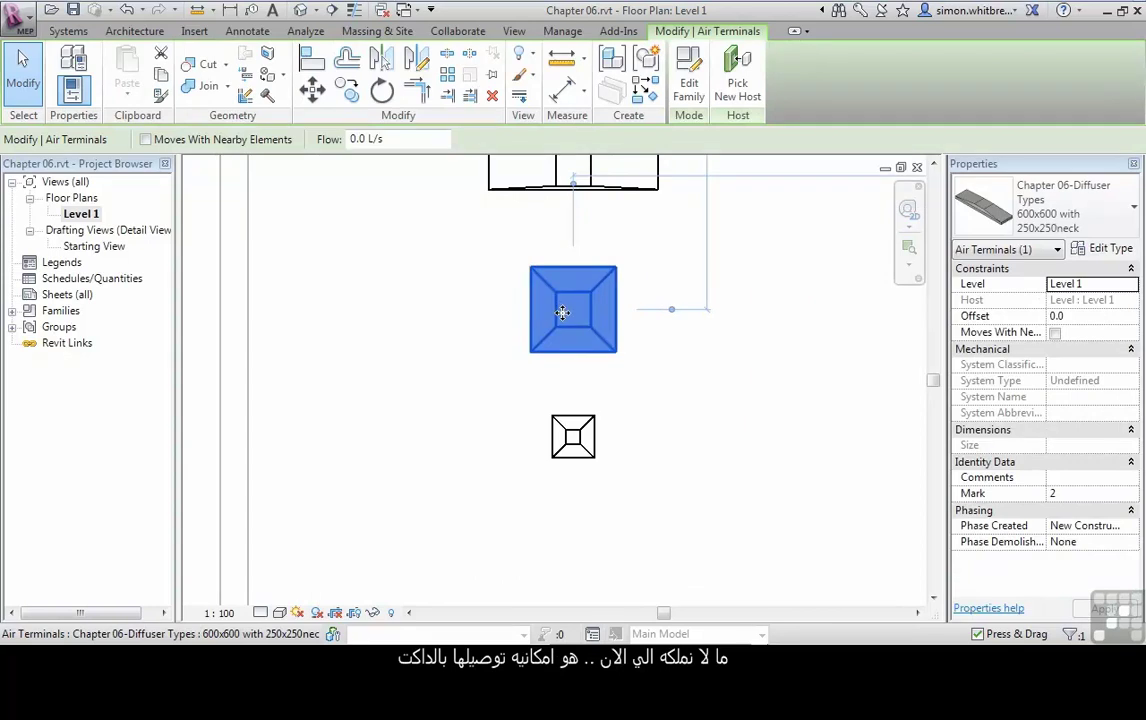